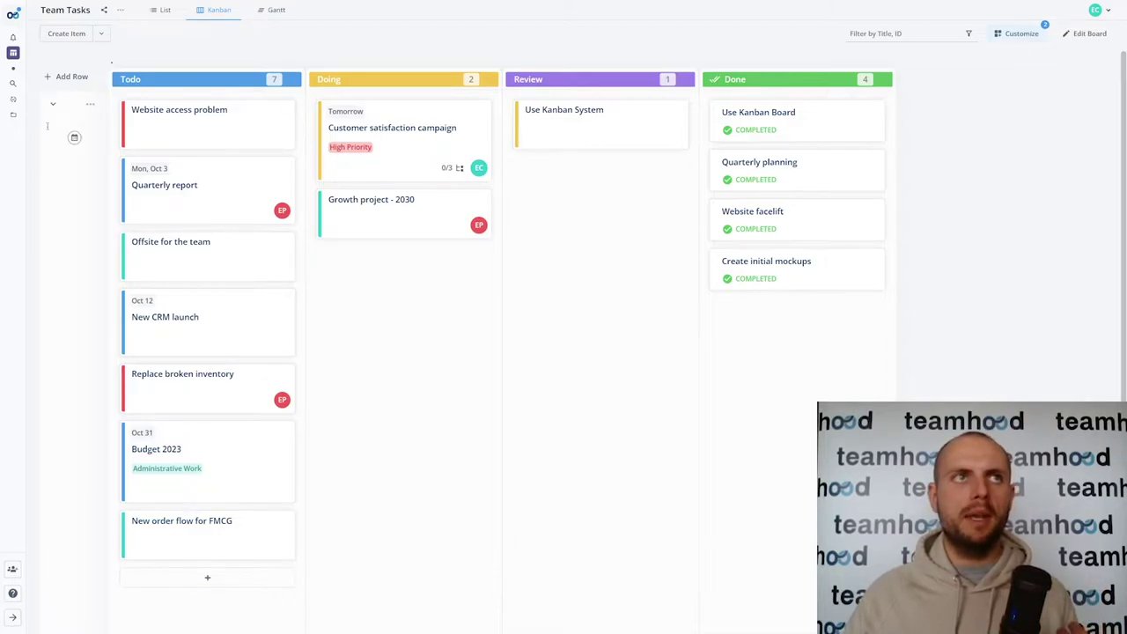
# - Give the board's unnamed swimlane row the name 'Standard'
pyautogui.click(47, 126)
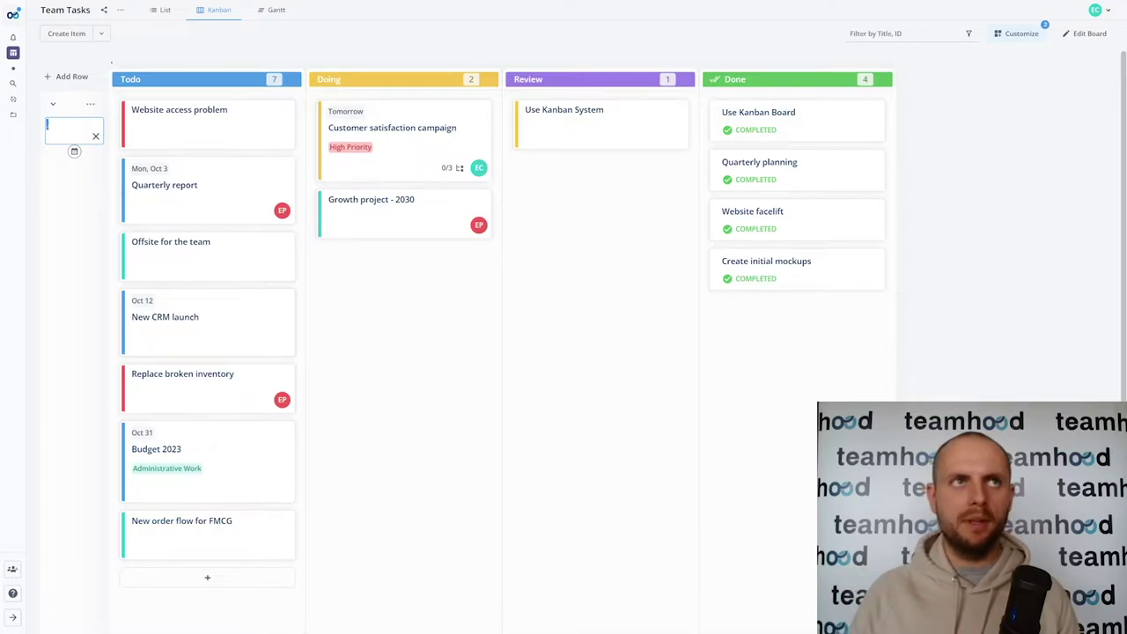
pyautogui.write('Sta')
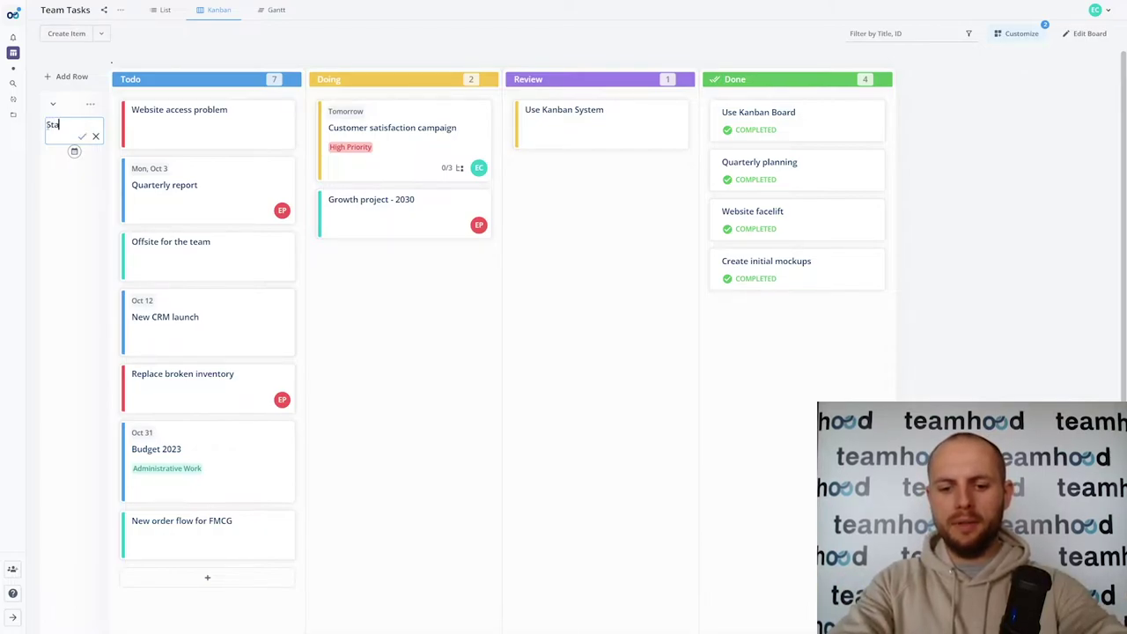
pyautogui.write('ndard')
pyautogui.press('Return')
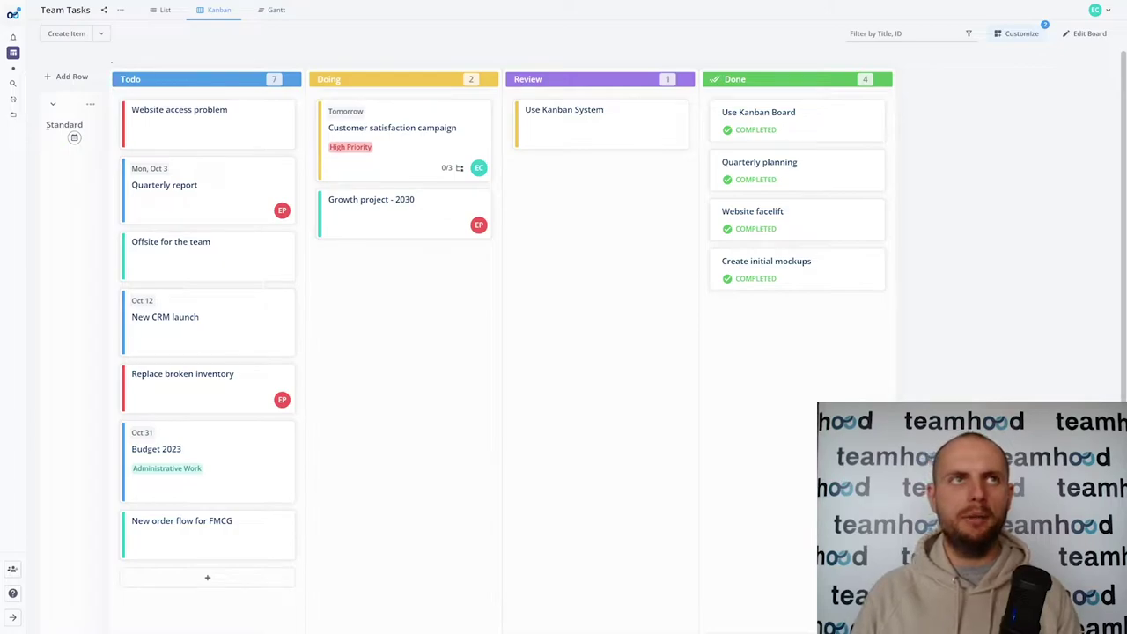
# - Add two swimlane rows named 'Fixed Date' and 'Expedite'
pyautogui.click(68, 80)
pyautogui.write('Fixed Date')
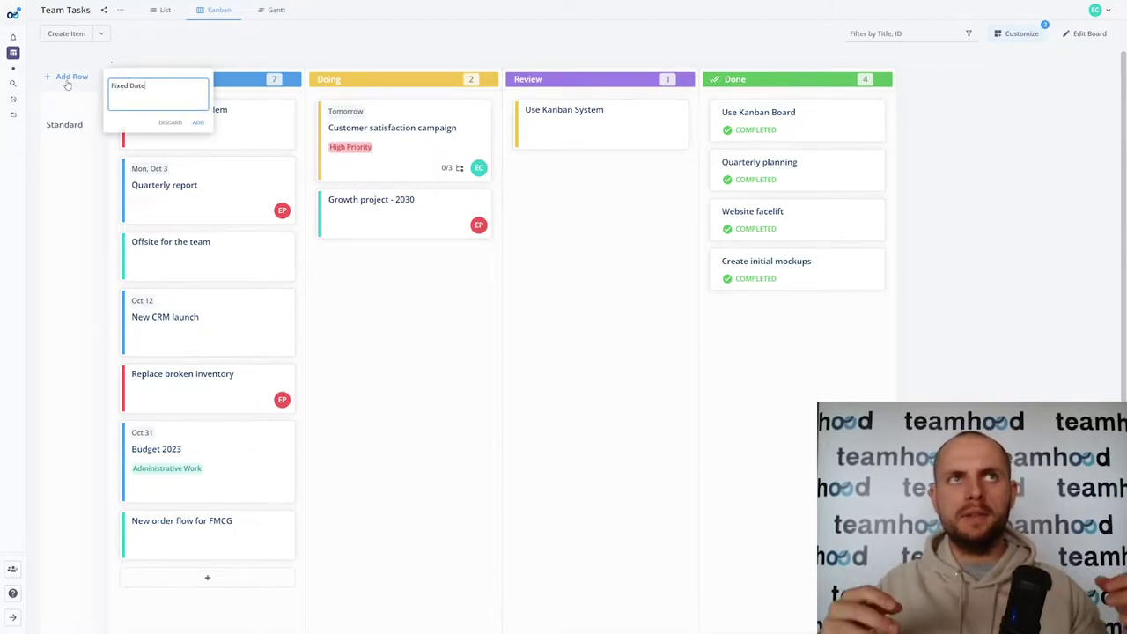
pyautogui.press('Return')
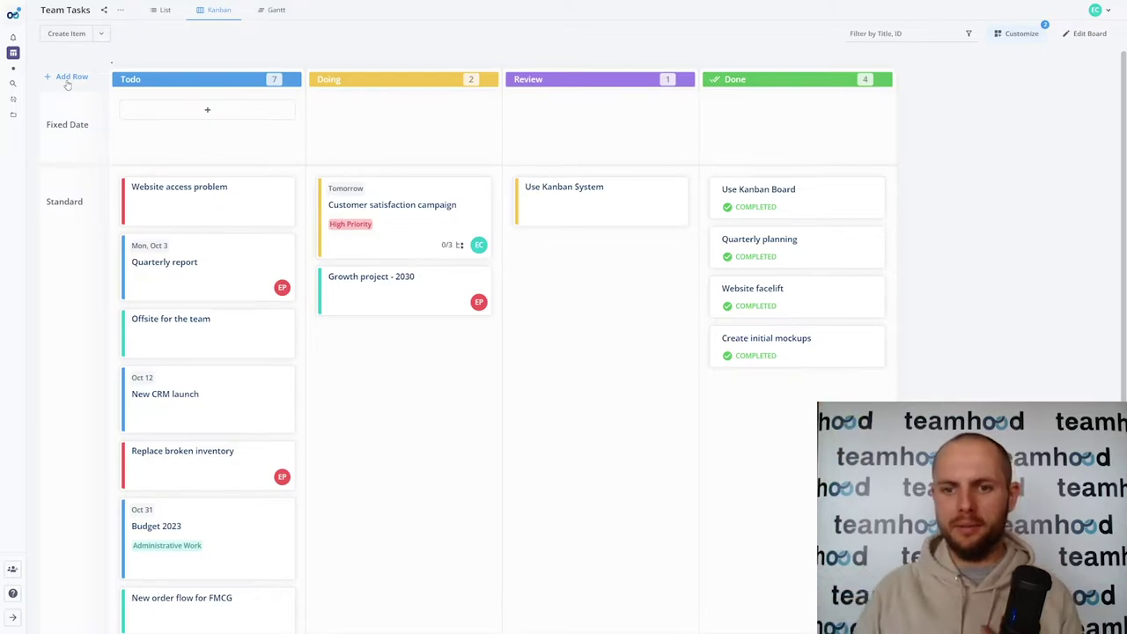
pyautogui.click(67, 82)
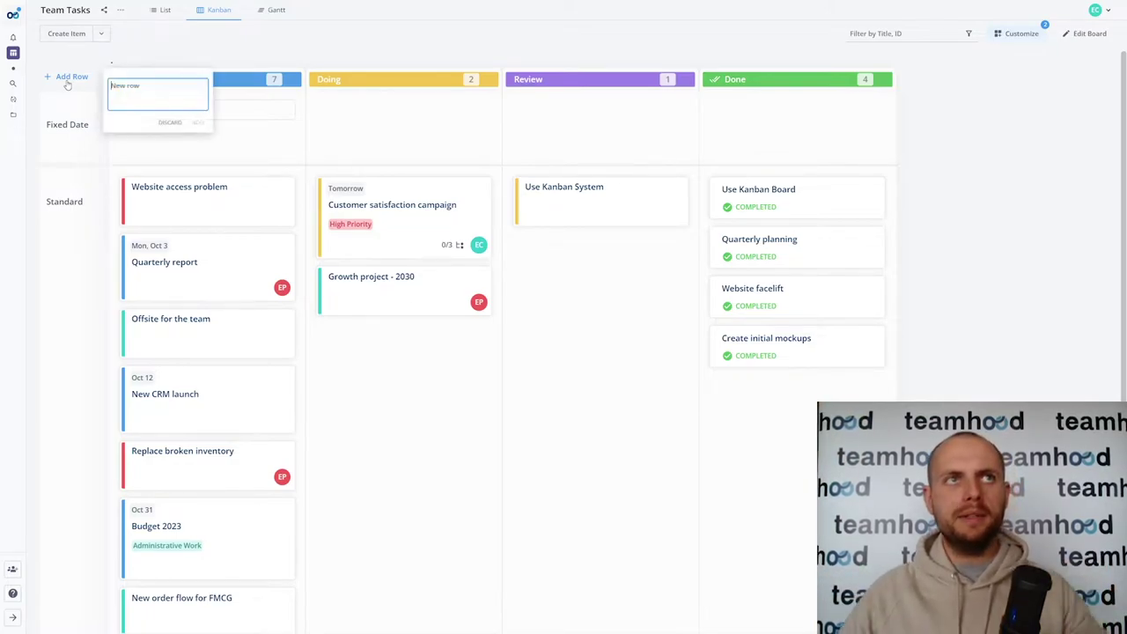
pyautogui.write('Expedite')
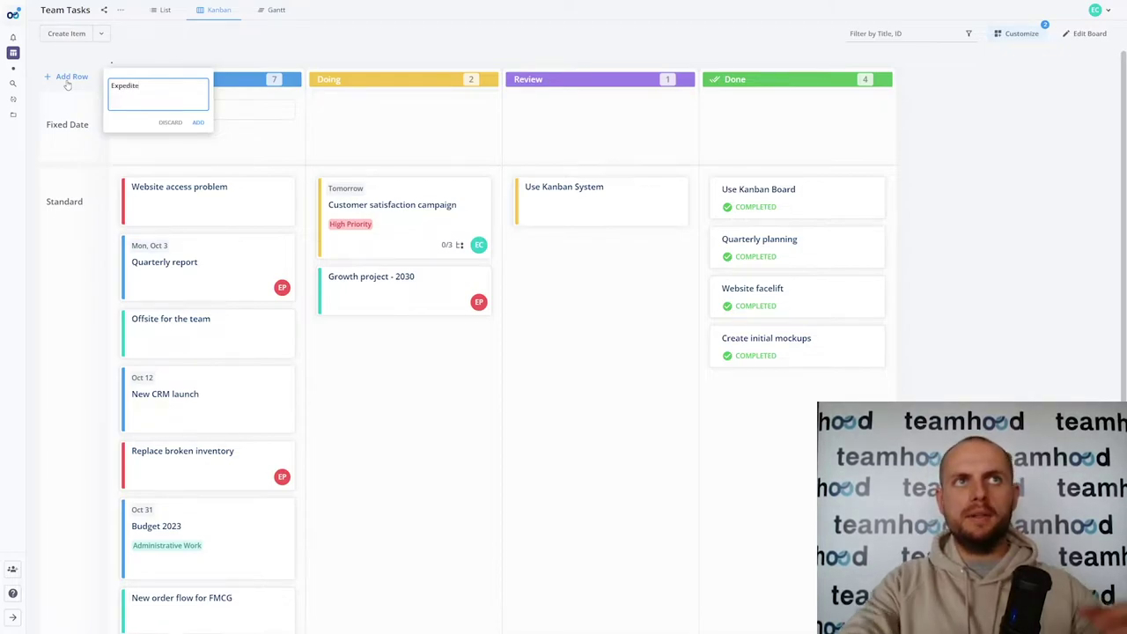
pyautogui.press('Return')
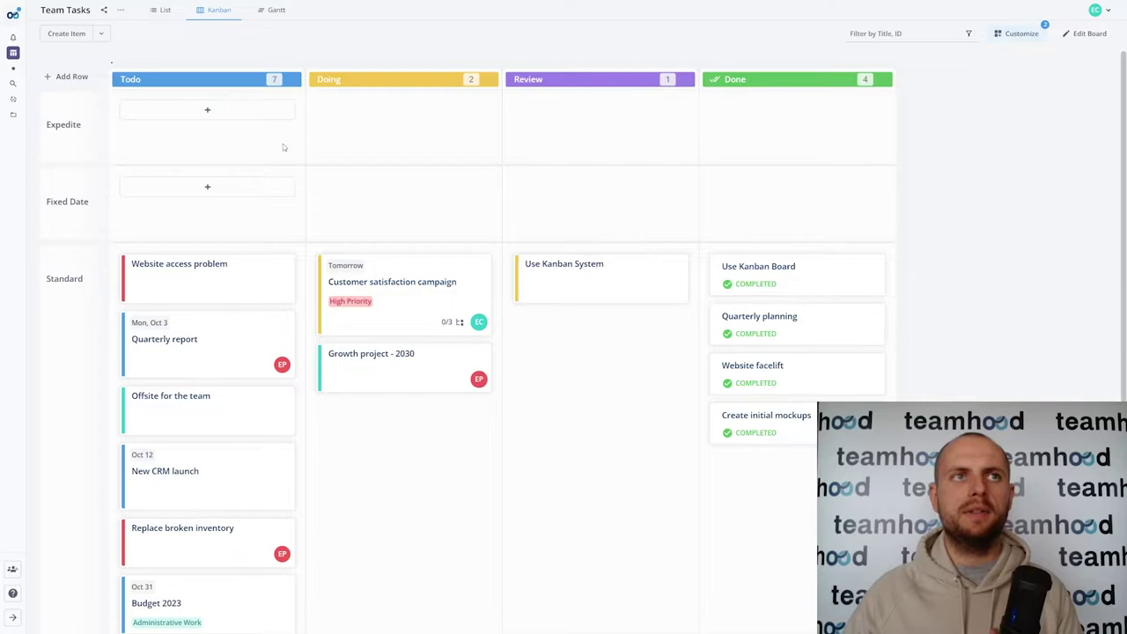
# - Move Website access problem and Replace broken inventory into the Expedite lane
pyautogui.moveTo(198, 268)
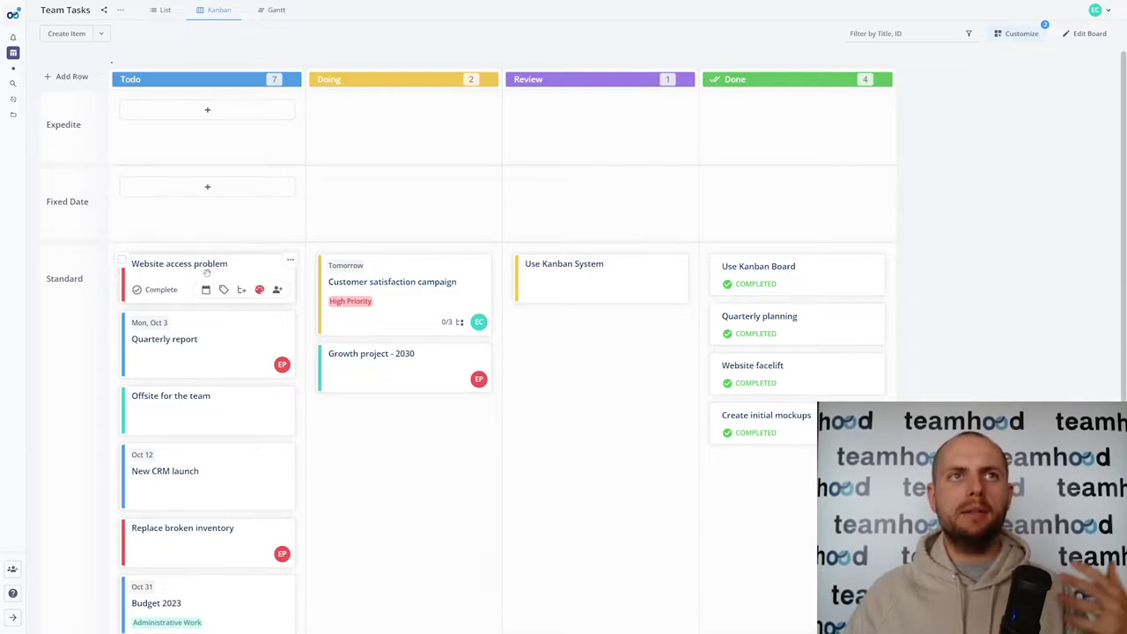
pyautogui.moveTo(198, 267); pyautogui.dragTo(203, 114)
pyautogui.moveTo(181, 517); pyautogui.dragTo(198, 183)
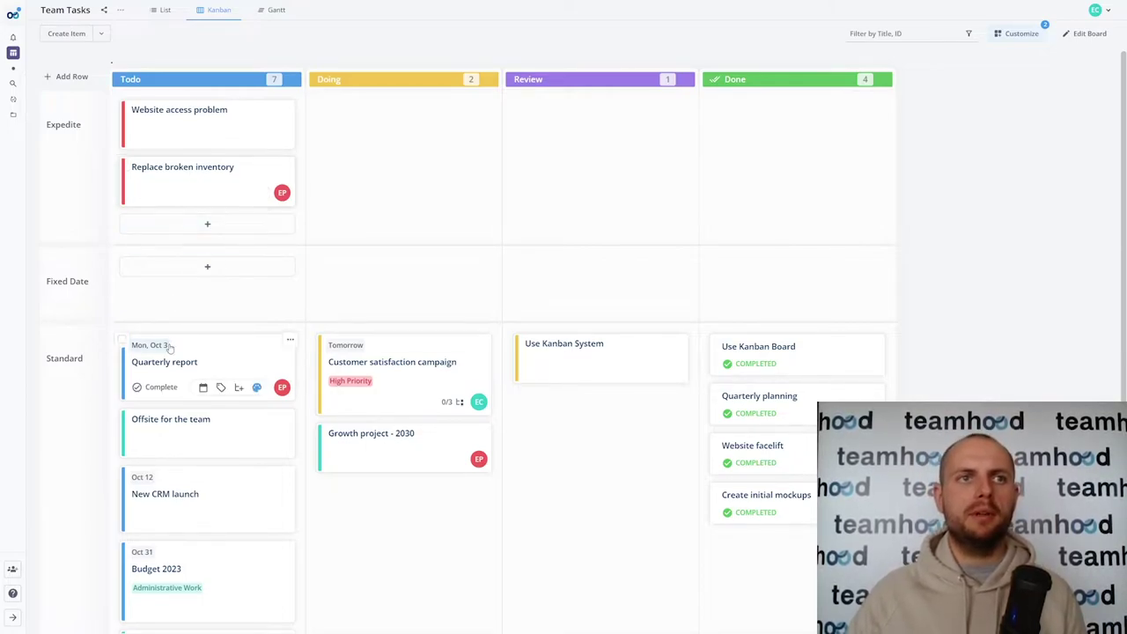
# - Move Quarterly report, Customer satisfaction campaign, New CRM launch and Budget 2023 into the Fixed Date lane
pyautogui.moveTo(208, 373); pyautogui.dragTo(199, 291)
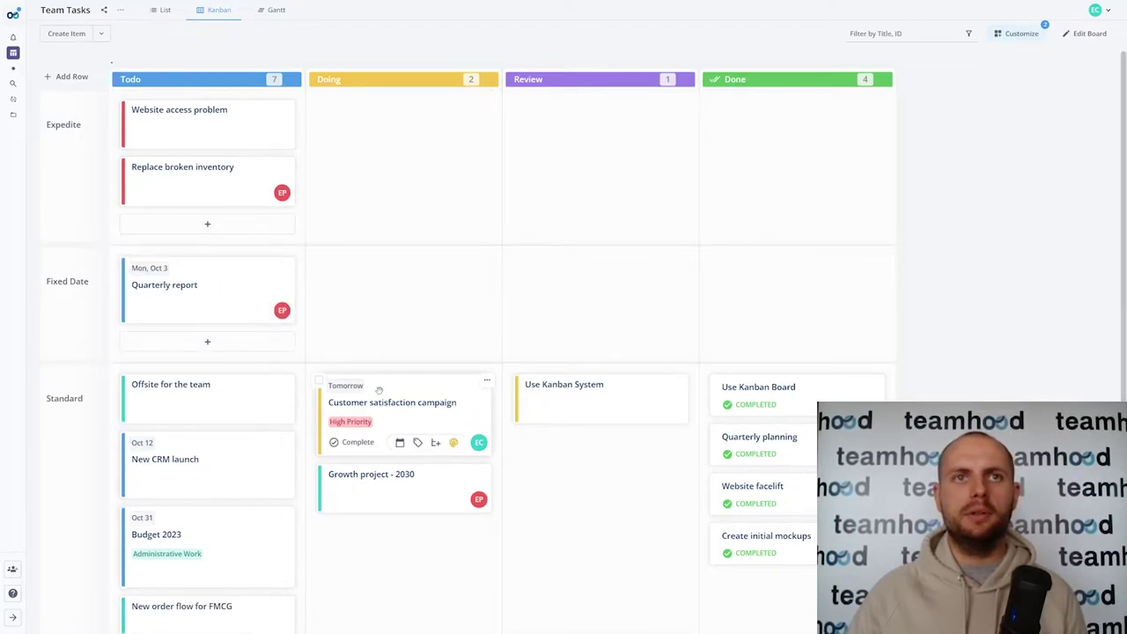
pyautogui.moveTo(380, 391); pyautogui.dragTo(382, 299)
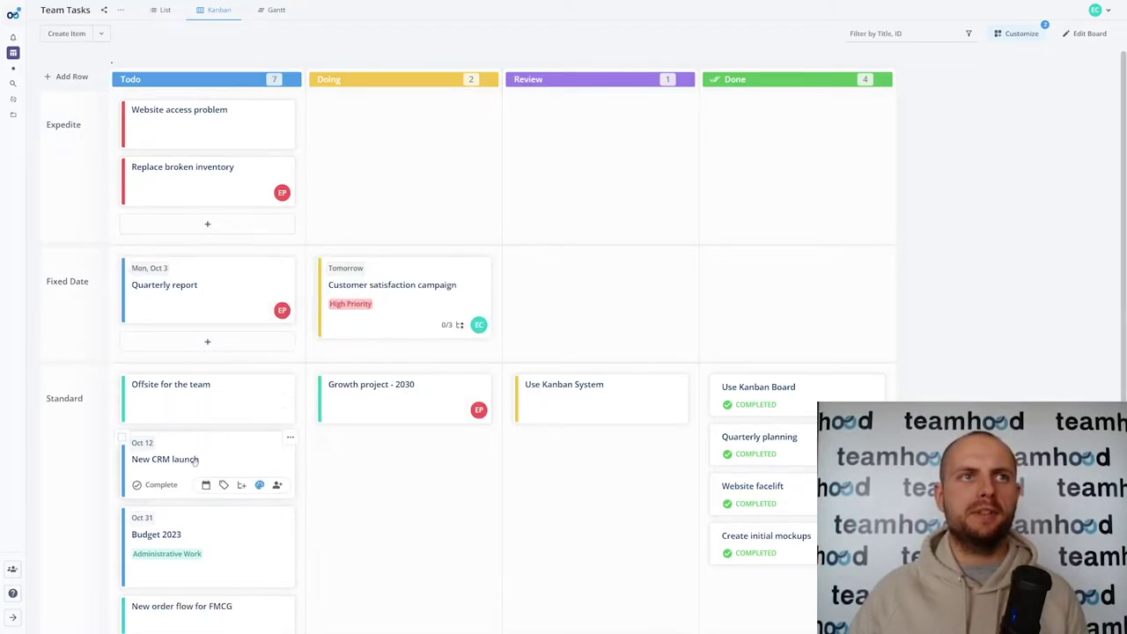
pyautogui.moveTo(196, 365)
pyautogui.mouseDown()
pyautogui.moveTo(198, 352)
pyautogui.moveTo(201, 360)
pyautogui.mouseUp()
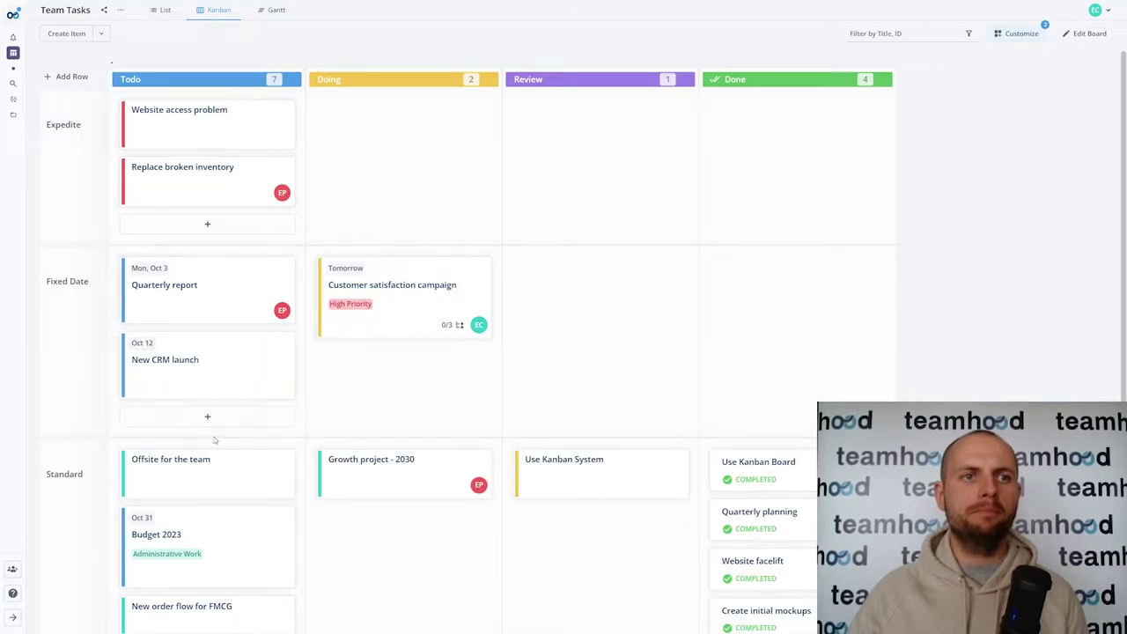
pyautogui.scroll(-1, 212, 442)
pyautogui.moveTo(209, 430); pyautogui.dragTo(241, 299)
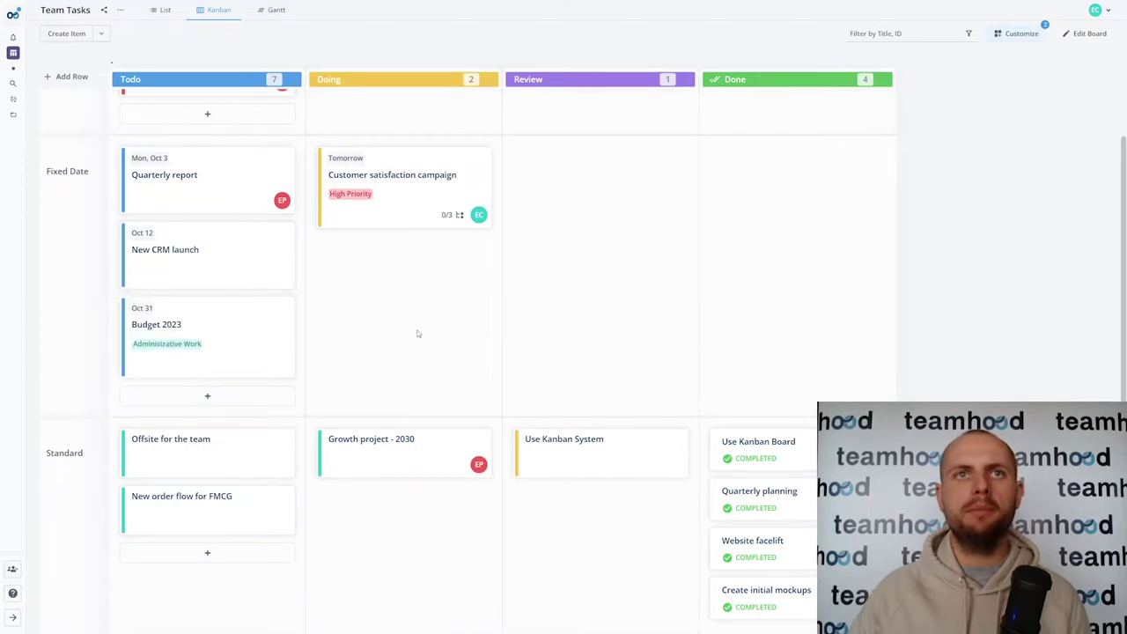
pyautogui.scroll(1, 422, 342)
pyautogui.scroll(1, 422, 342)
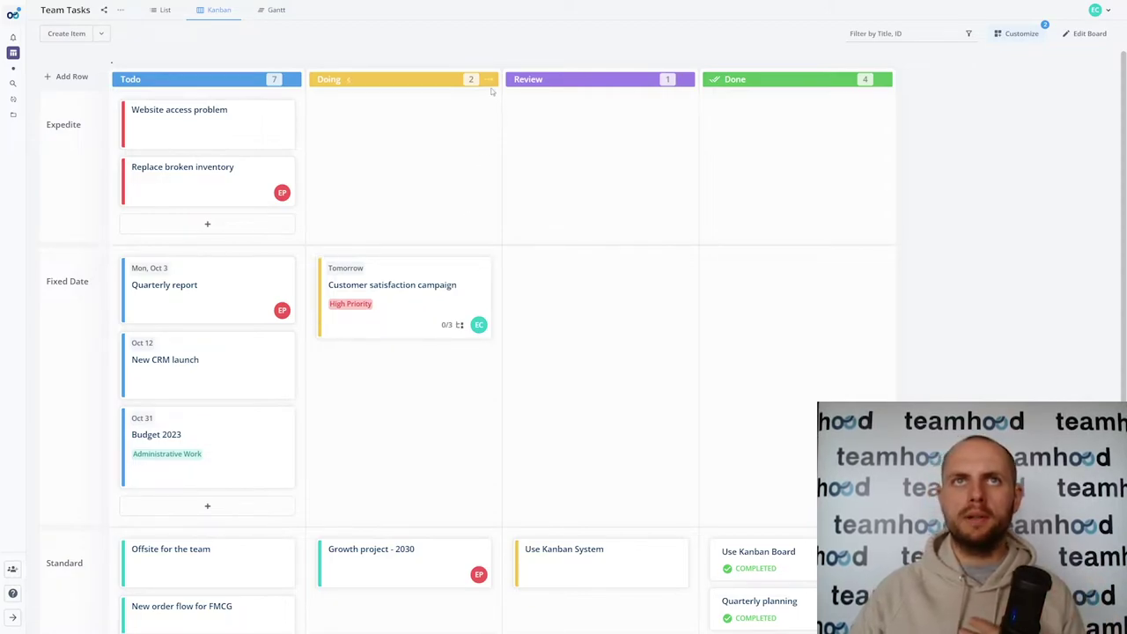
# - Set the Doing column's Work in Progress Limit to 2 in its settings
pyautogui.click(489, 79)
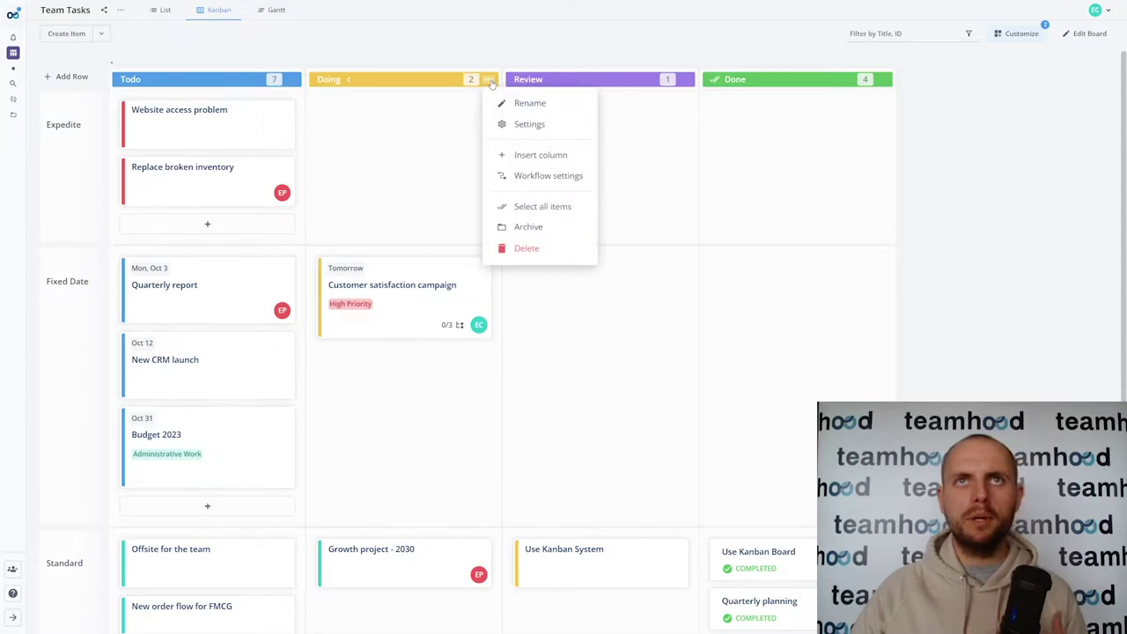
pyautogui.click(530, 125)
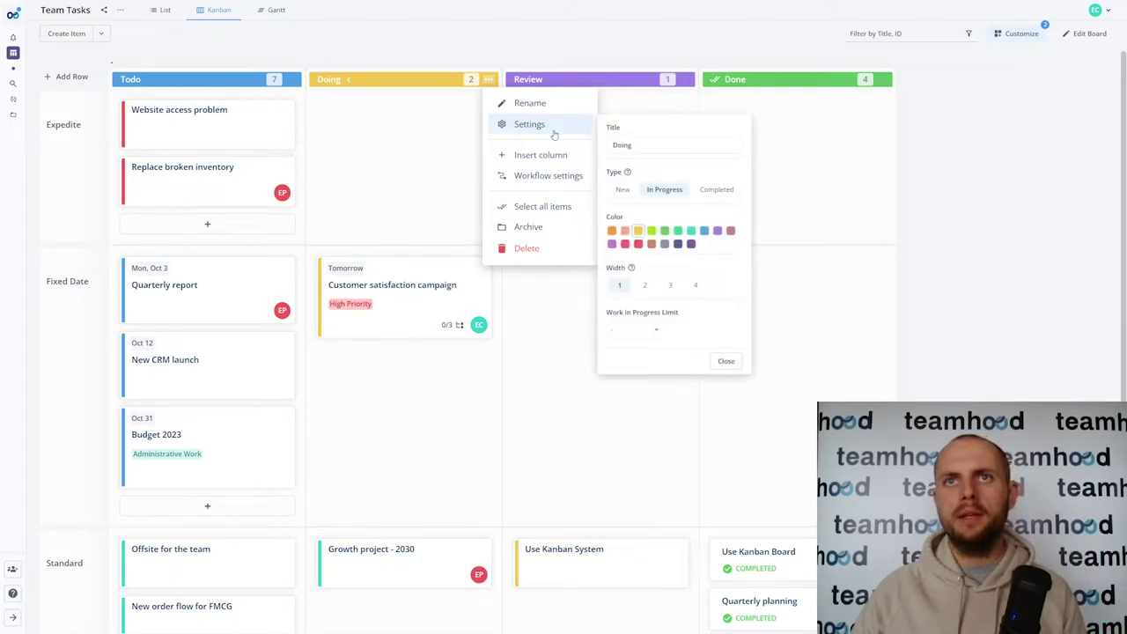
pyautogui.click(653, 328)
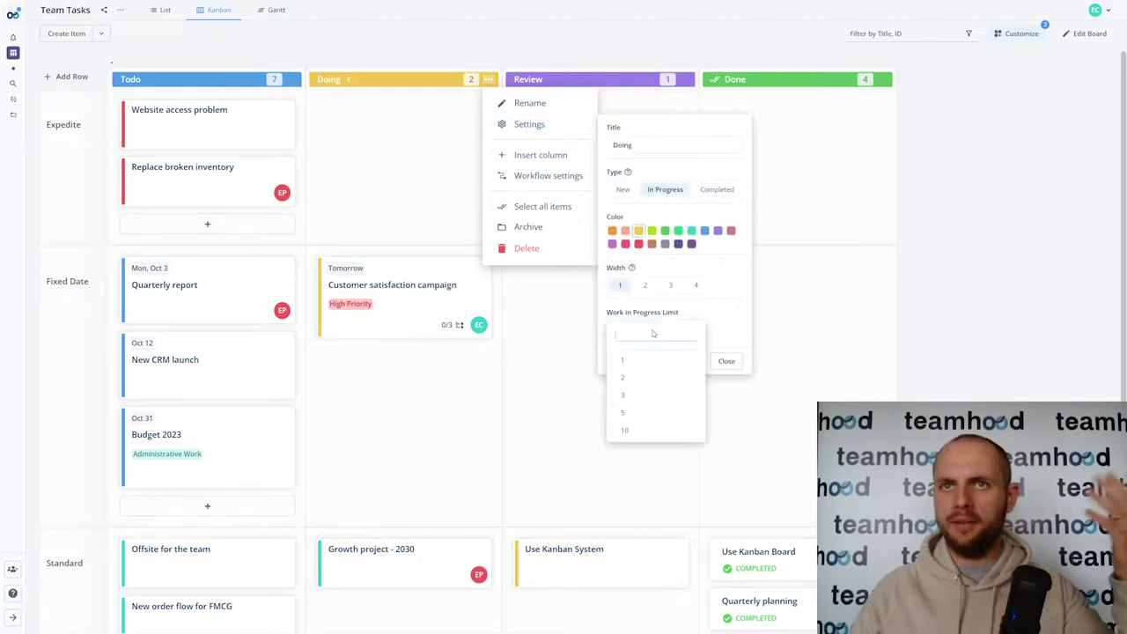
pyautogui.click(641, 378)
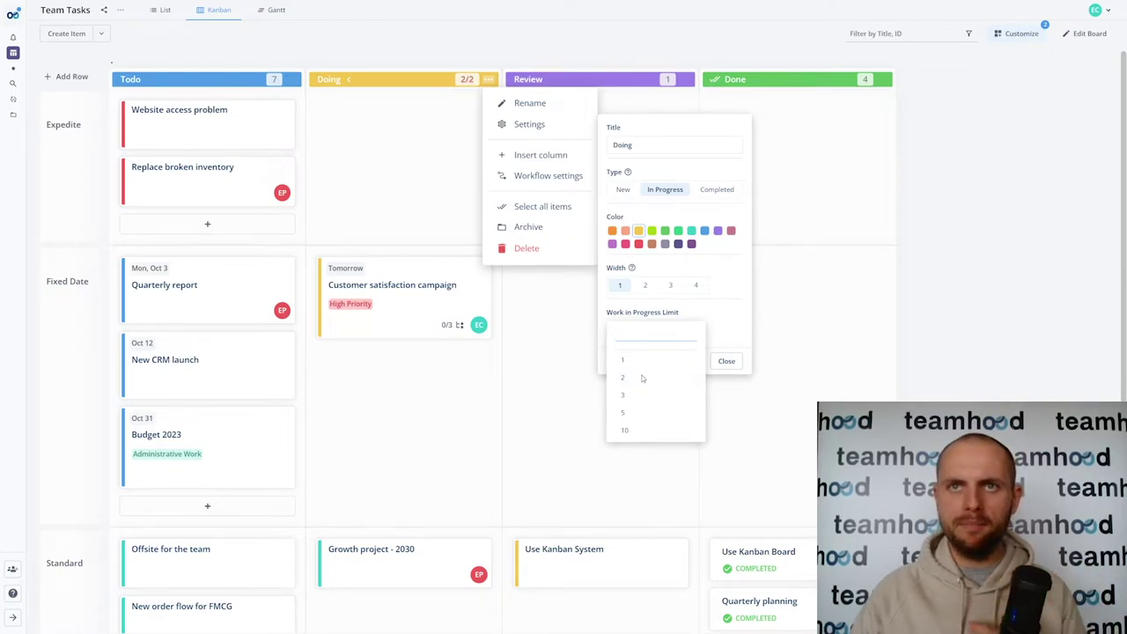
pyautogui.click(723, 361)
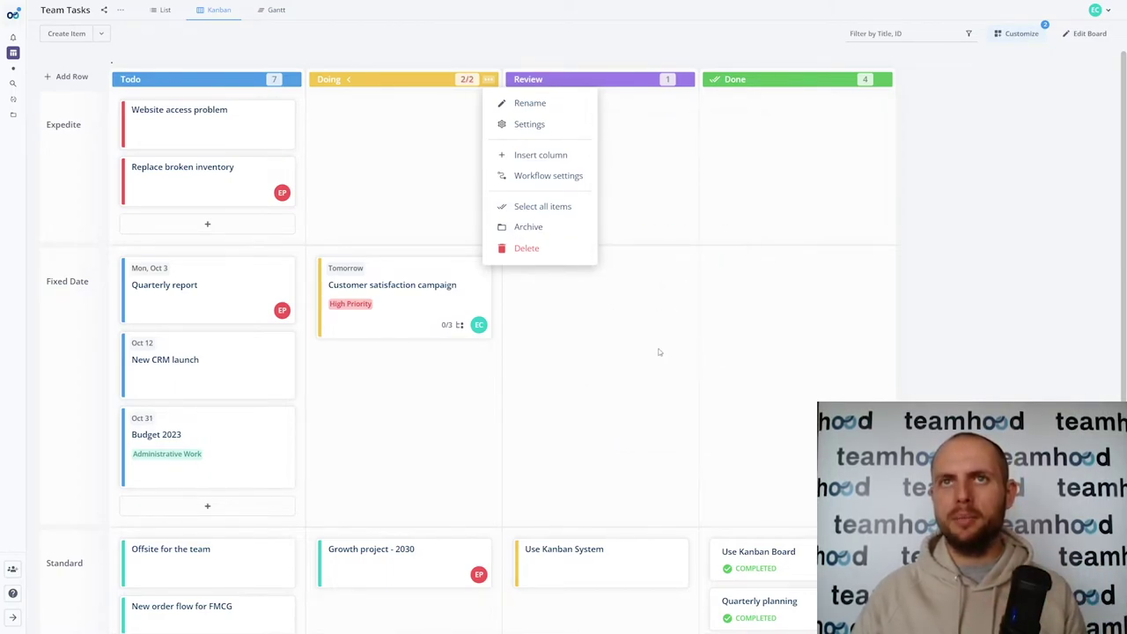
pyautogui.click(658, 352)
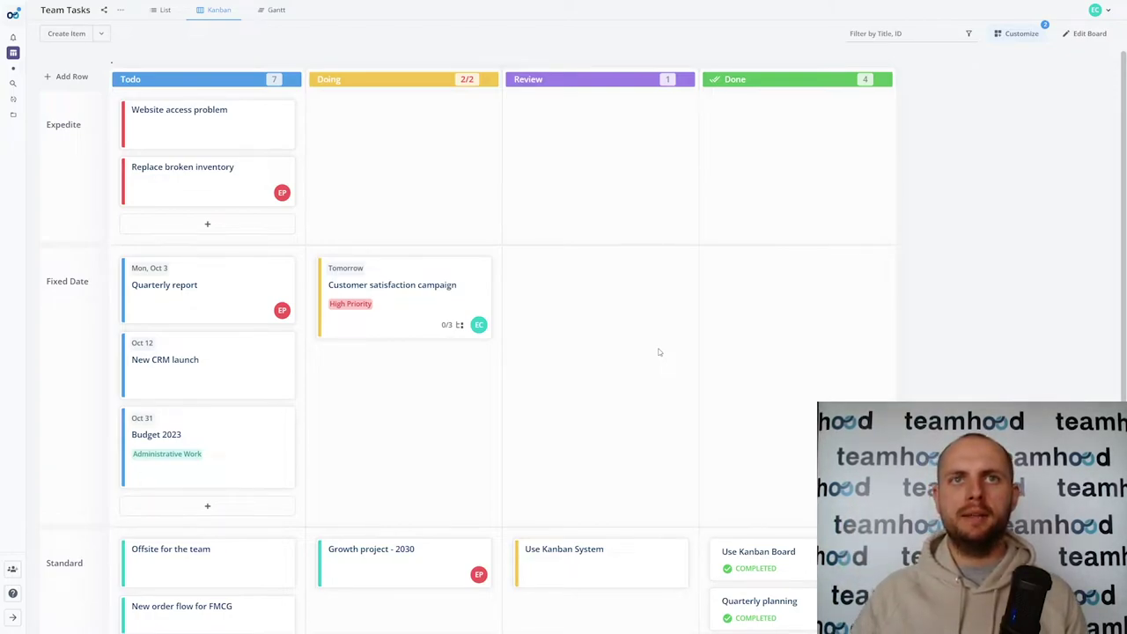
pyautogui.moveTo(243, 294); pyautogui.dragTo(424, 346)
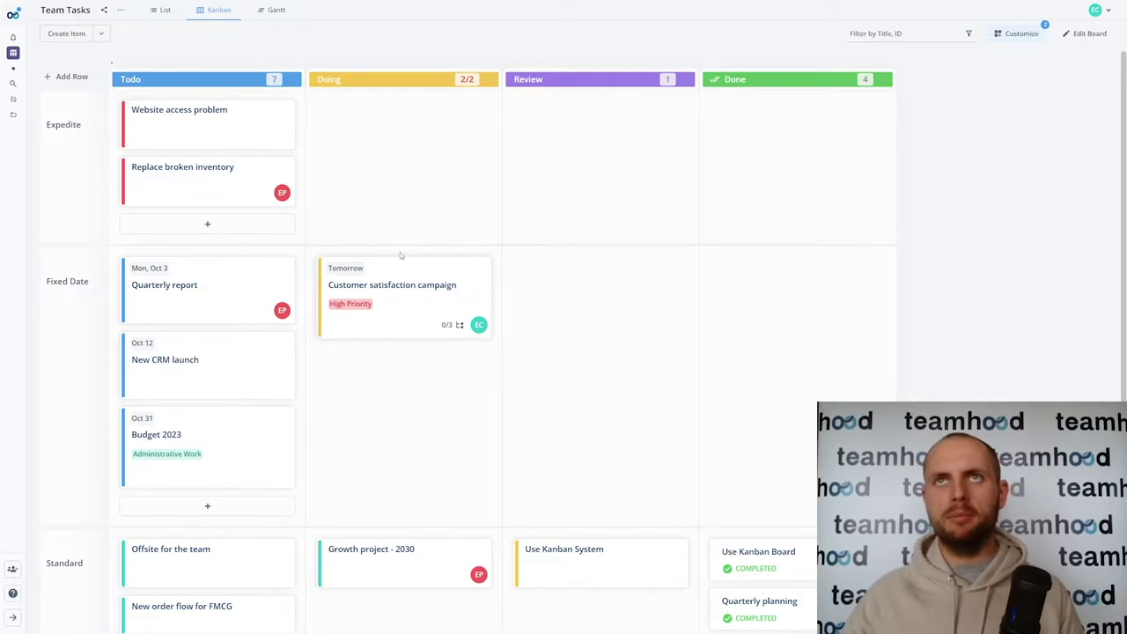
pyautogui.click(1089, 33)
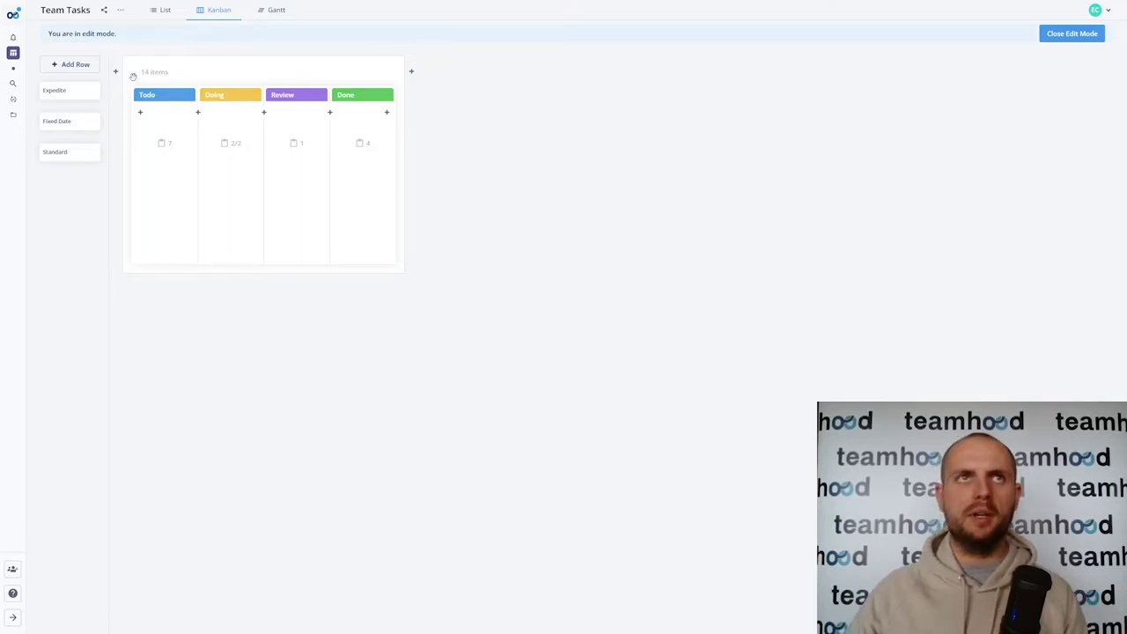
# - Add a new status group, naming the original group 'Input' and the new one 'WIP'
pyautogui.click(411, 72)
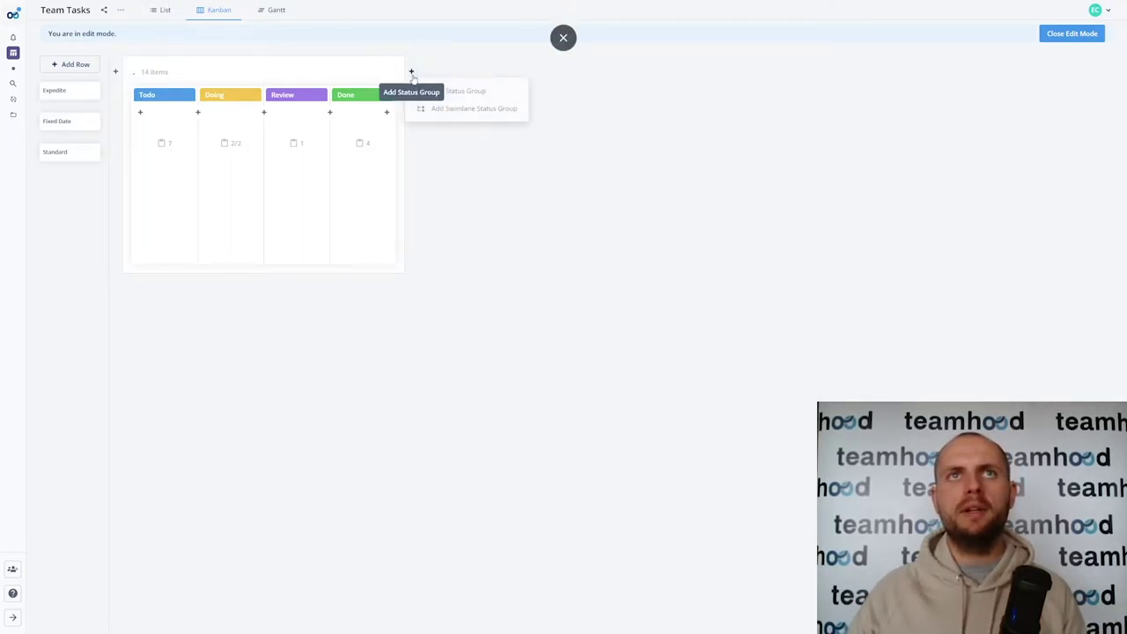
pyautogui.click(436, 91)
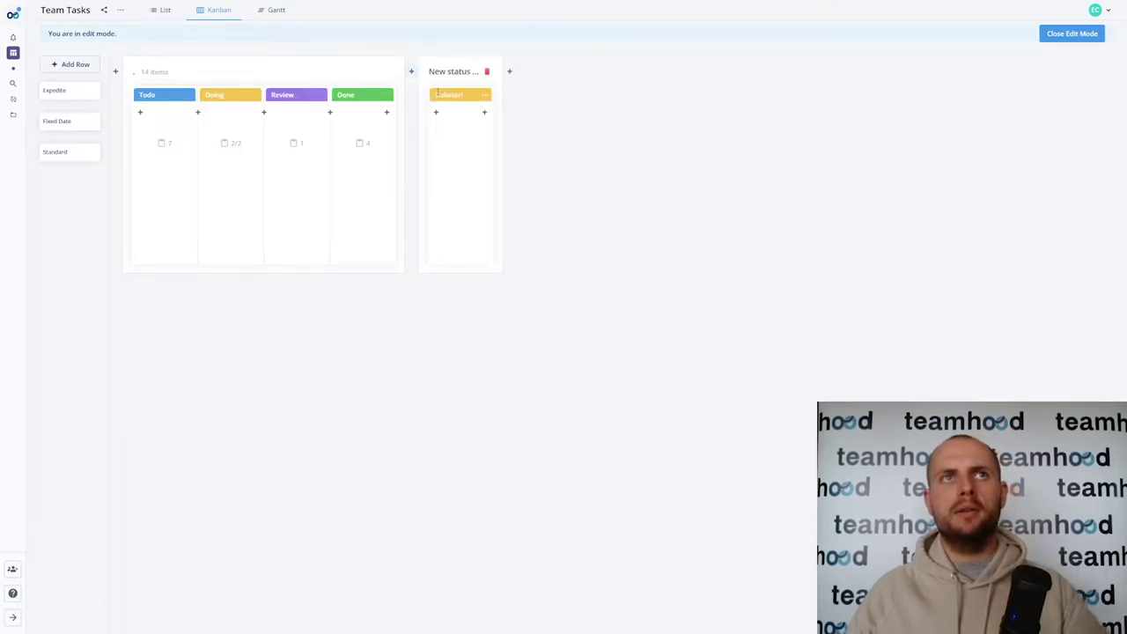
pyautogui.click(135, 72)
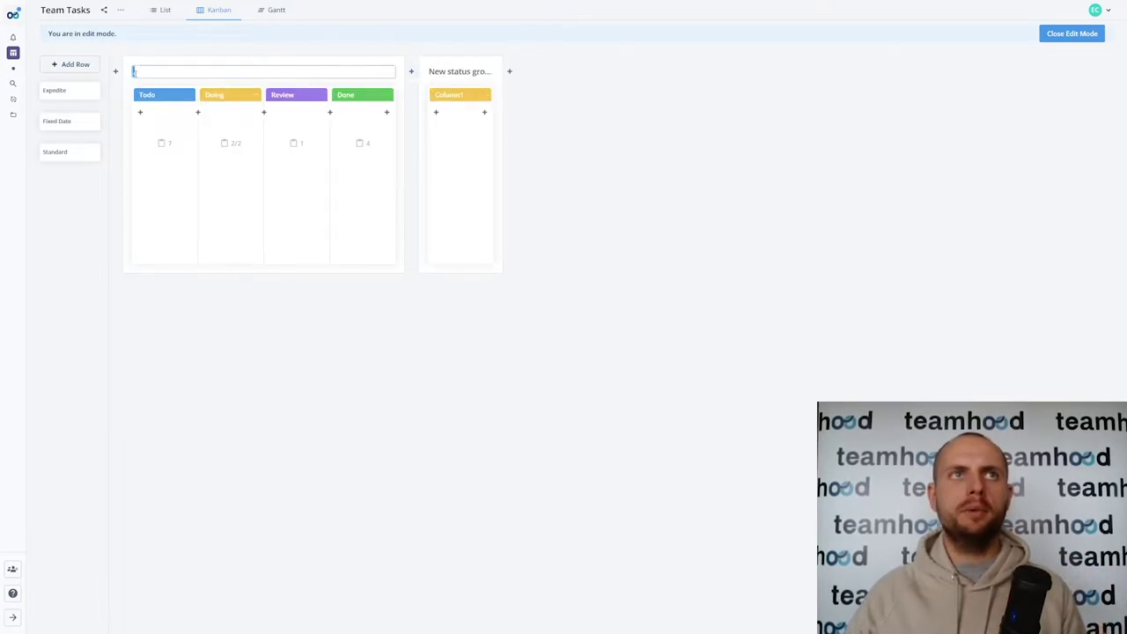
pyautogui.write('Input')
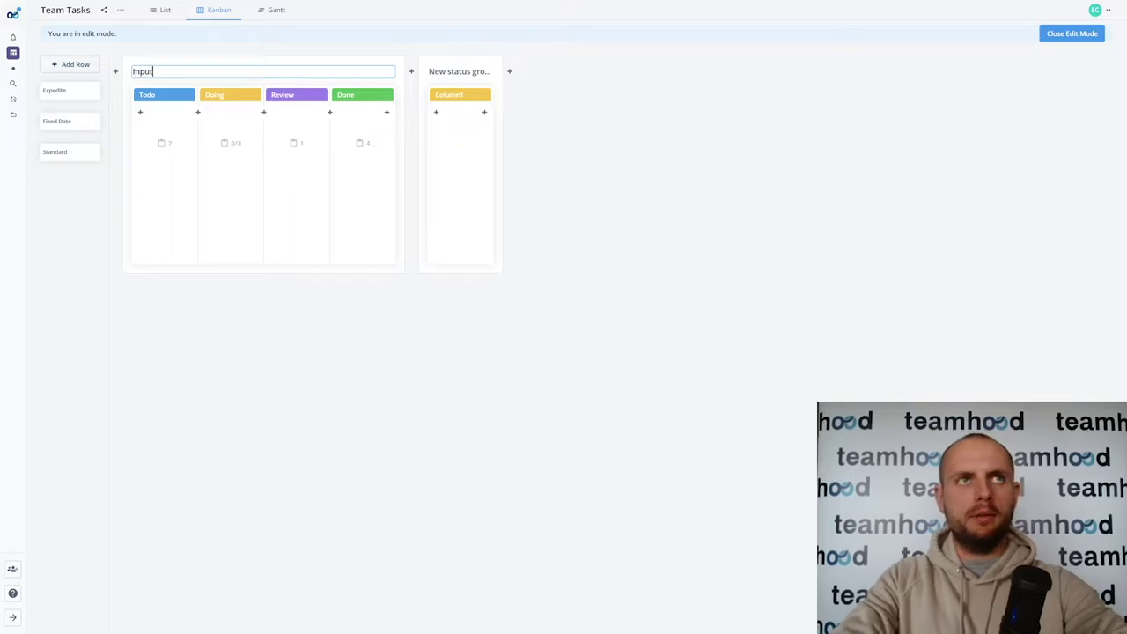
pyautogui.press('Return')
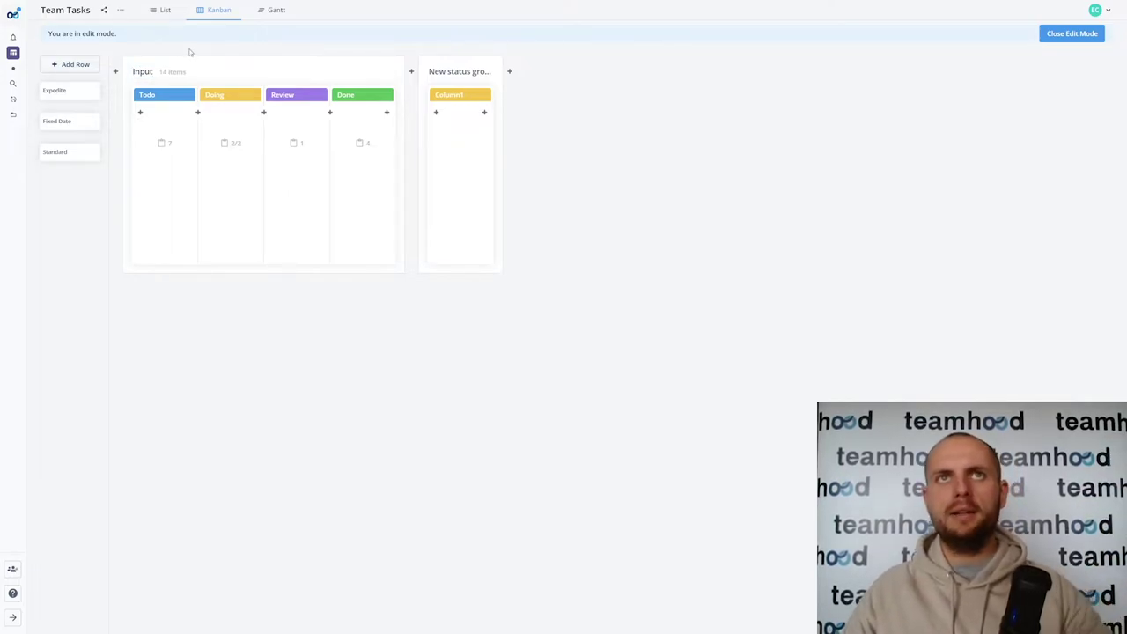
pyautogui.click(450, 78)
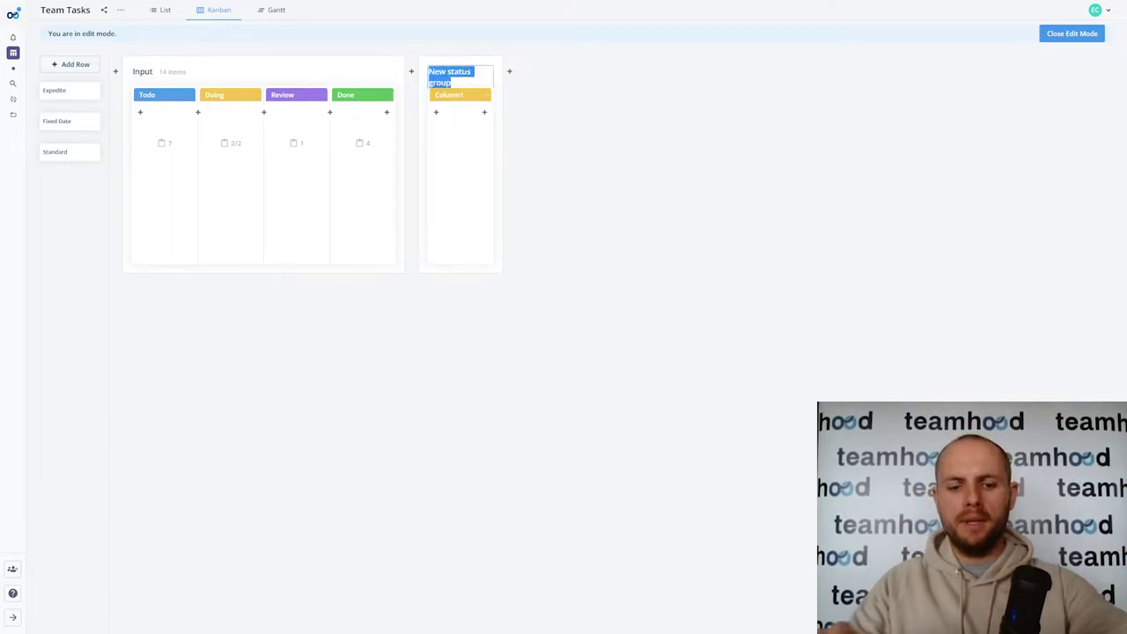
pyautogui.write('WIP')
pyautogui.press('Return')
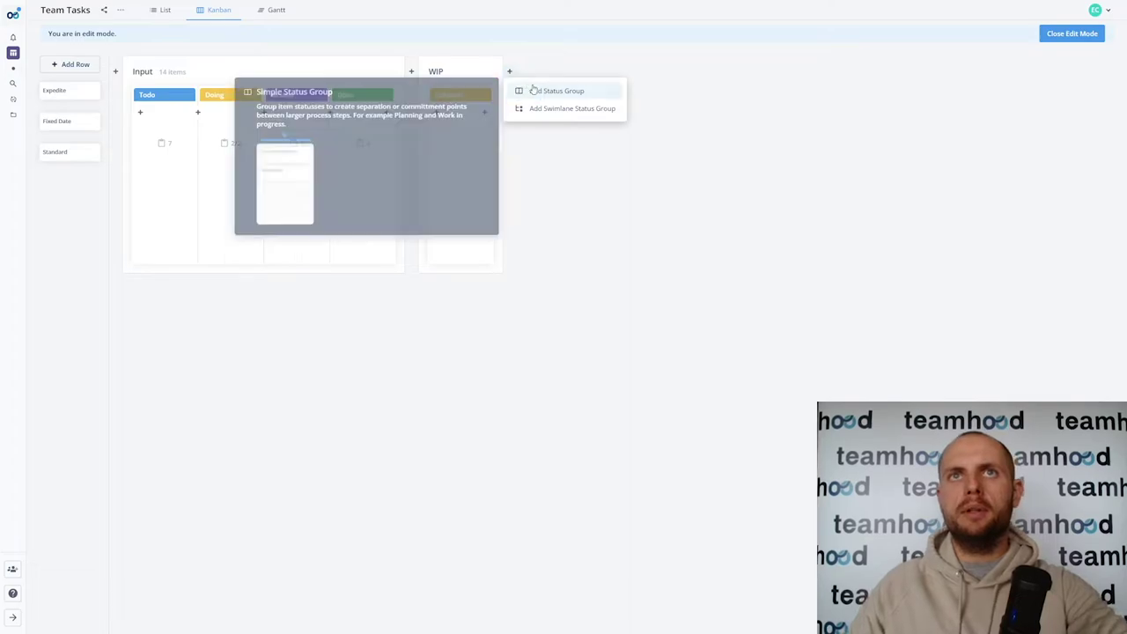
# - Add a third status group and name it 'Output', fixing the 'Outpu' typo
pyautogui.click(530, 90)
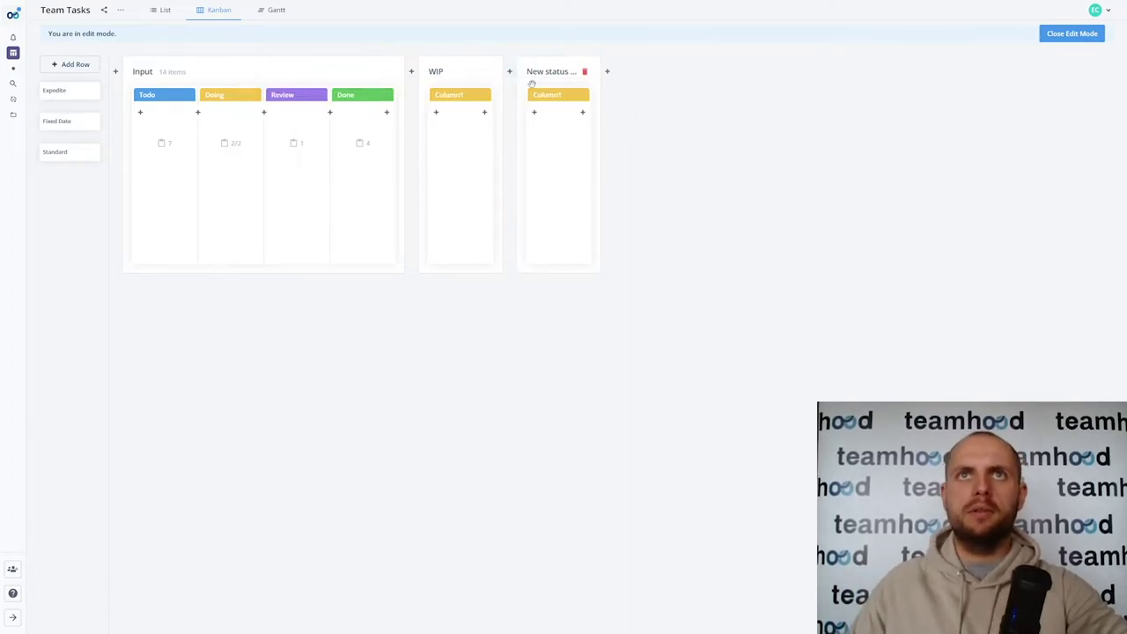
pyautogui.click(539, 74)
pyautogui.write('Output')
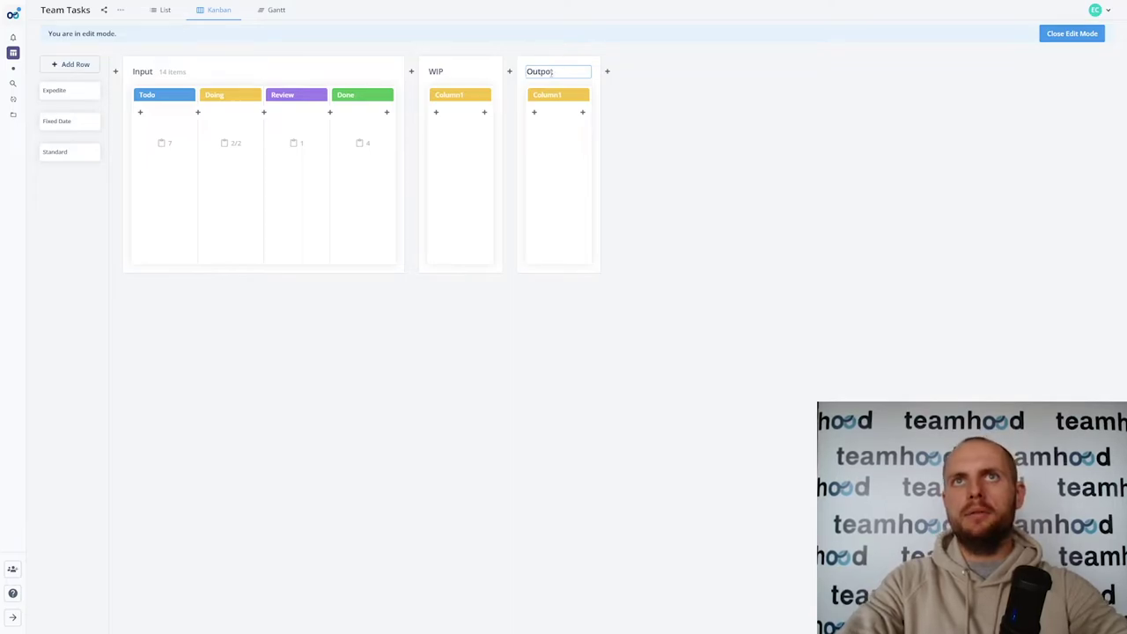
pyautogui.press('Return')
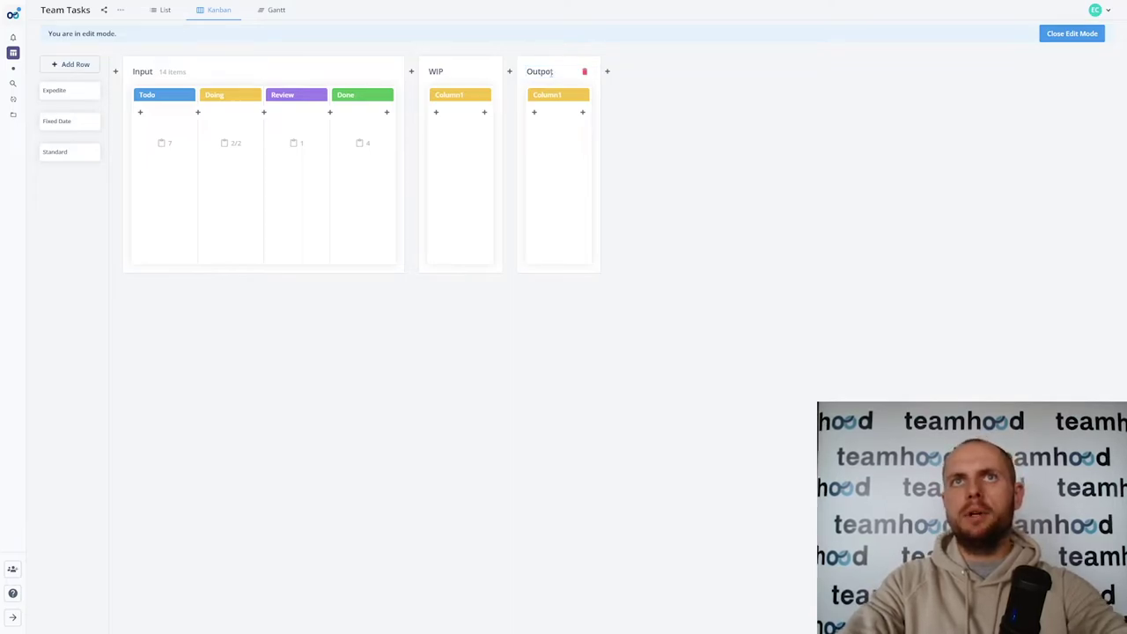
pyautogui.click(552, 71)
pyautogui.write('Output')
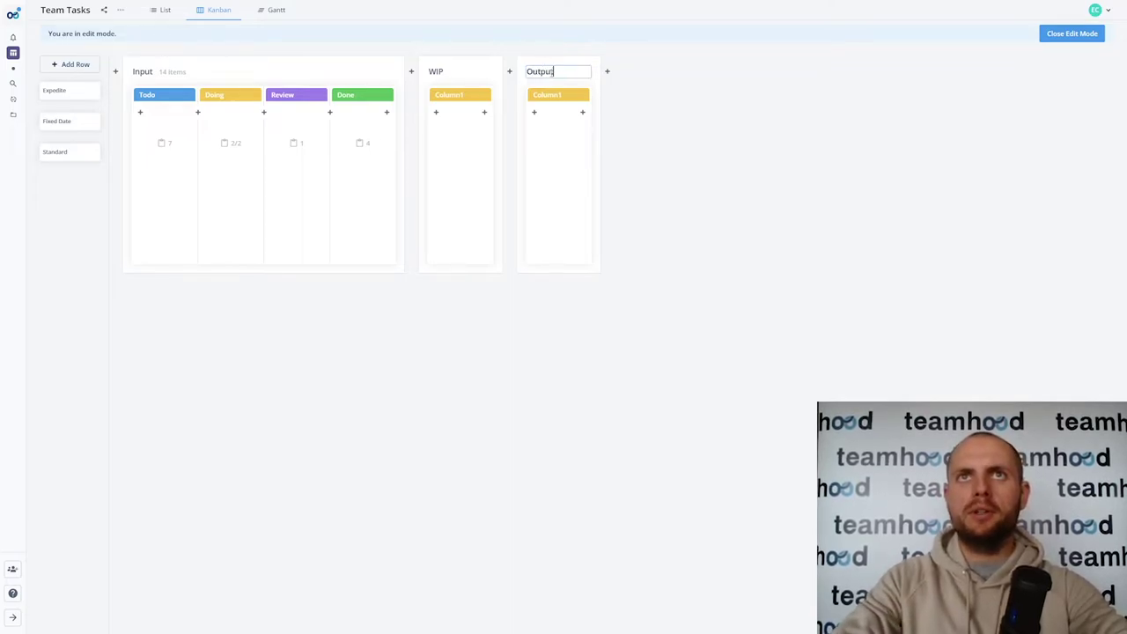
pyautogui.press('Return')
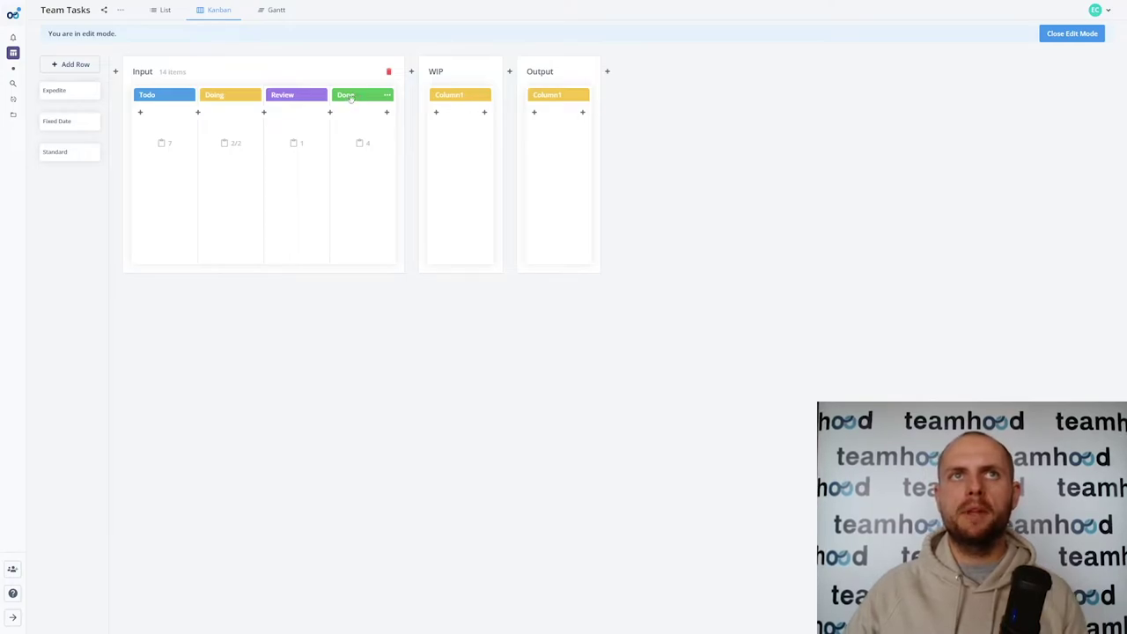
# - Move Done into the Output group and Review and Doing into WIP
pyautogui.moveTo(357, 106); pyautogui.dragTo(558, 105)
pyautogui.moveTo(281, 120); pyautogui.dragTo(394, 123)
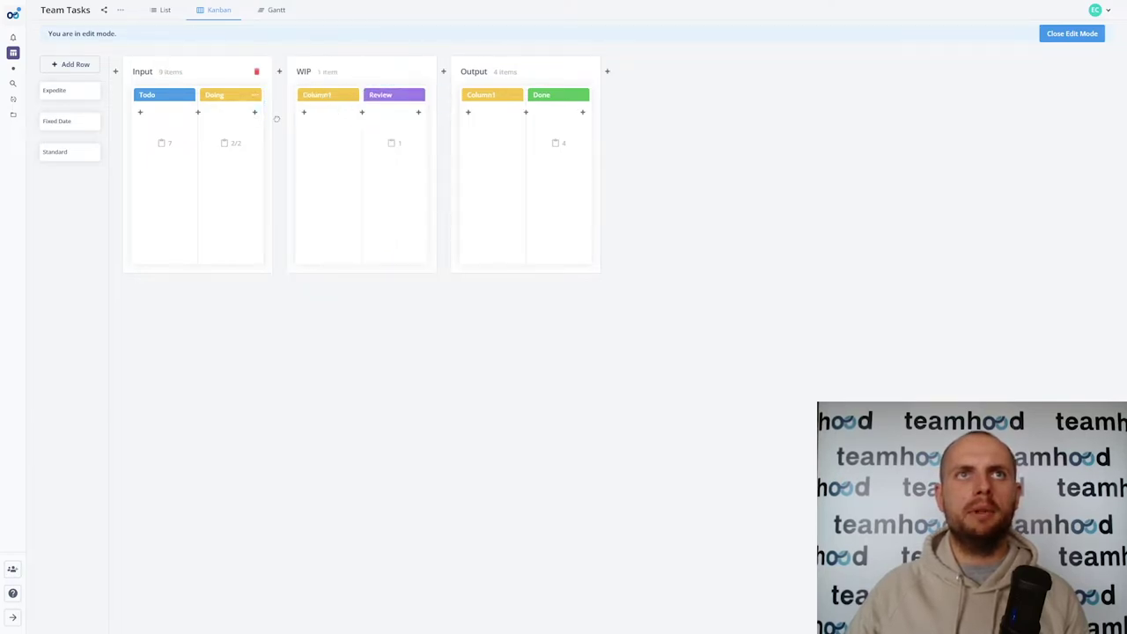
pyautogui.moveTo(274, 118); pyautogui.dragTo(344, 118)
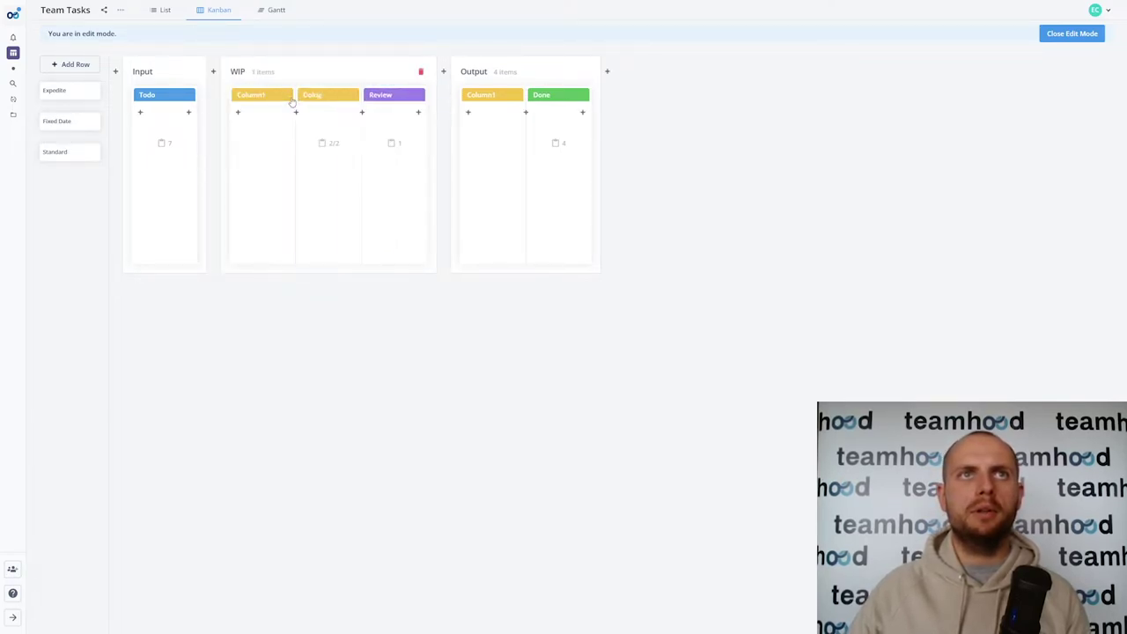
# - Delete the empty Column1 placeholders from the WIP and Output groups
pyautogui.click(286, 95)
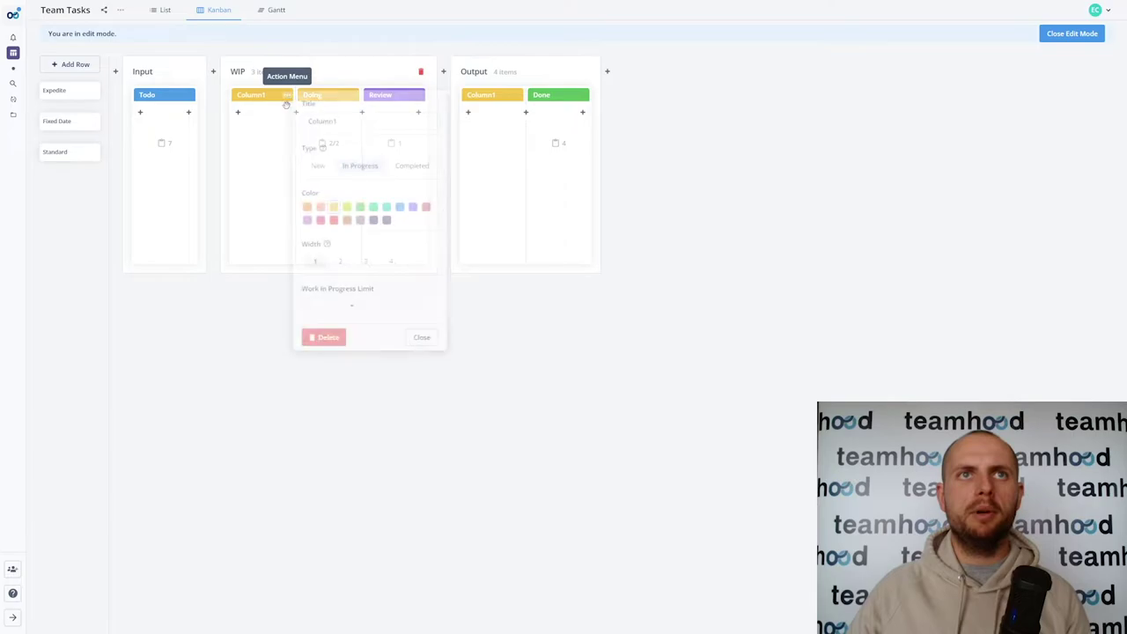
pyautogui.click(333, 337)
pyautogui.click(336, 387)
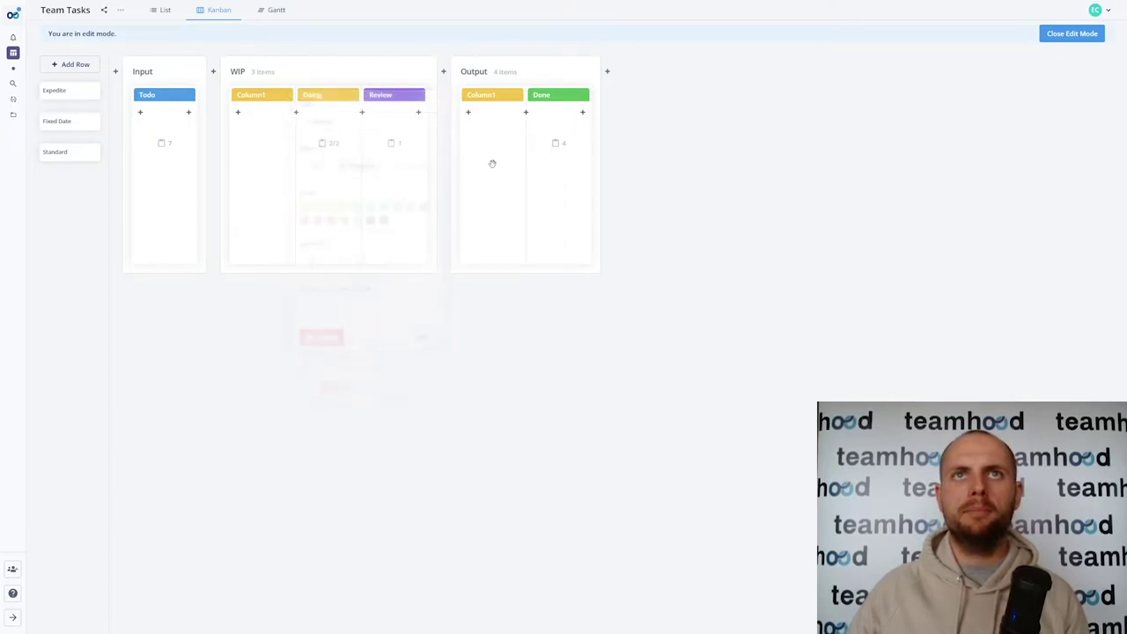
pyautogui.click(451, 96)
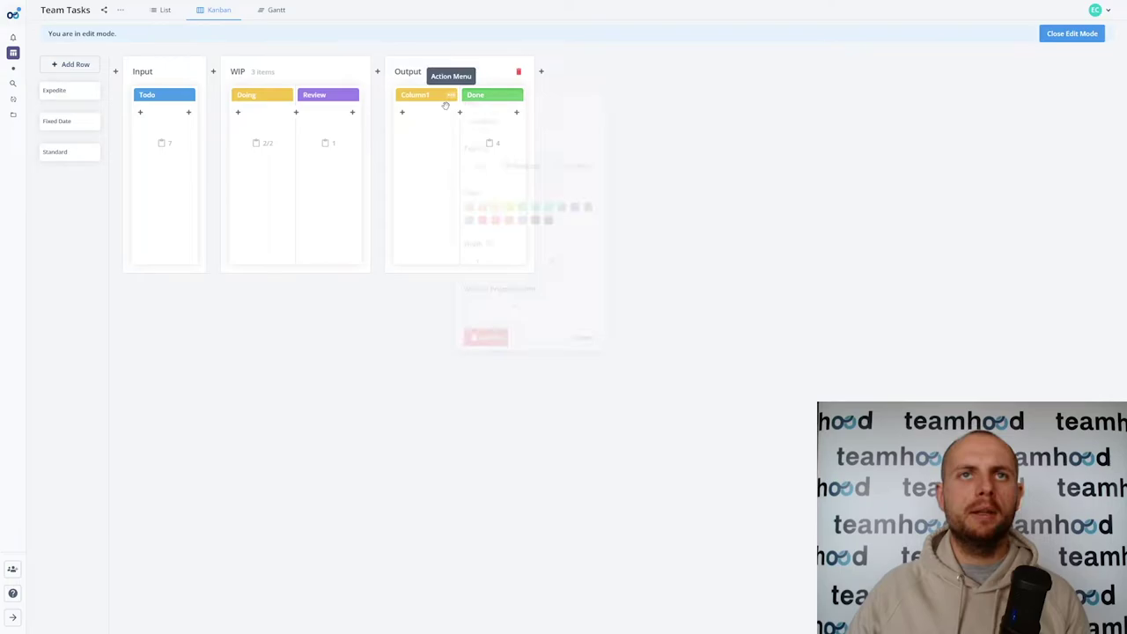
pyautogui.click(490, 344)
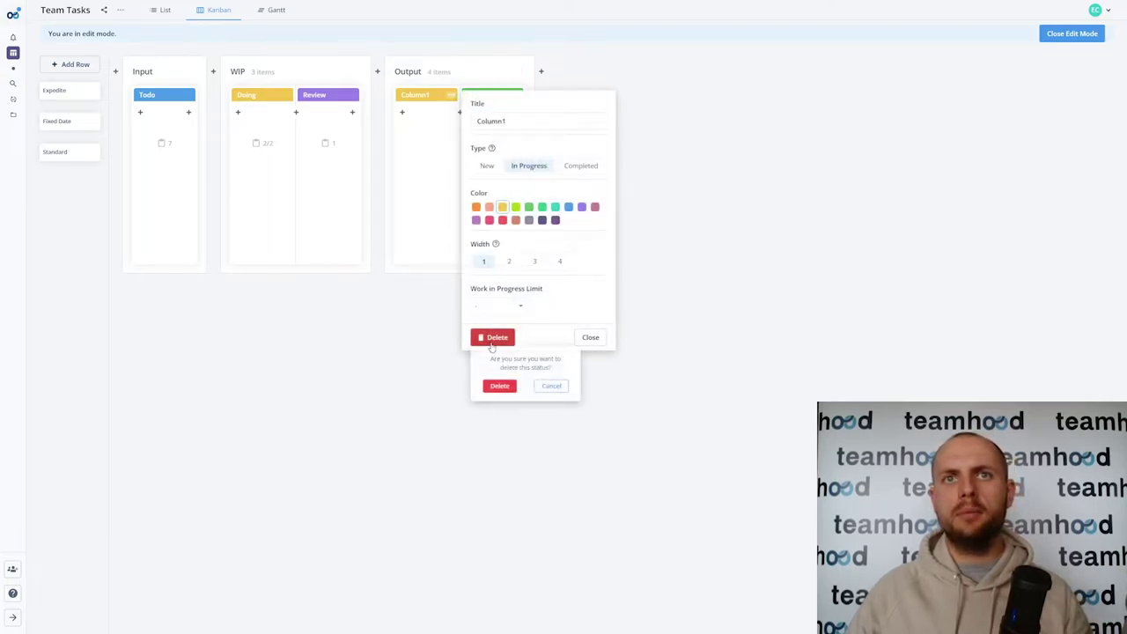
pyautogui.click(495, 387)
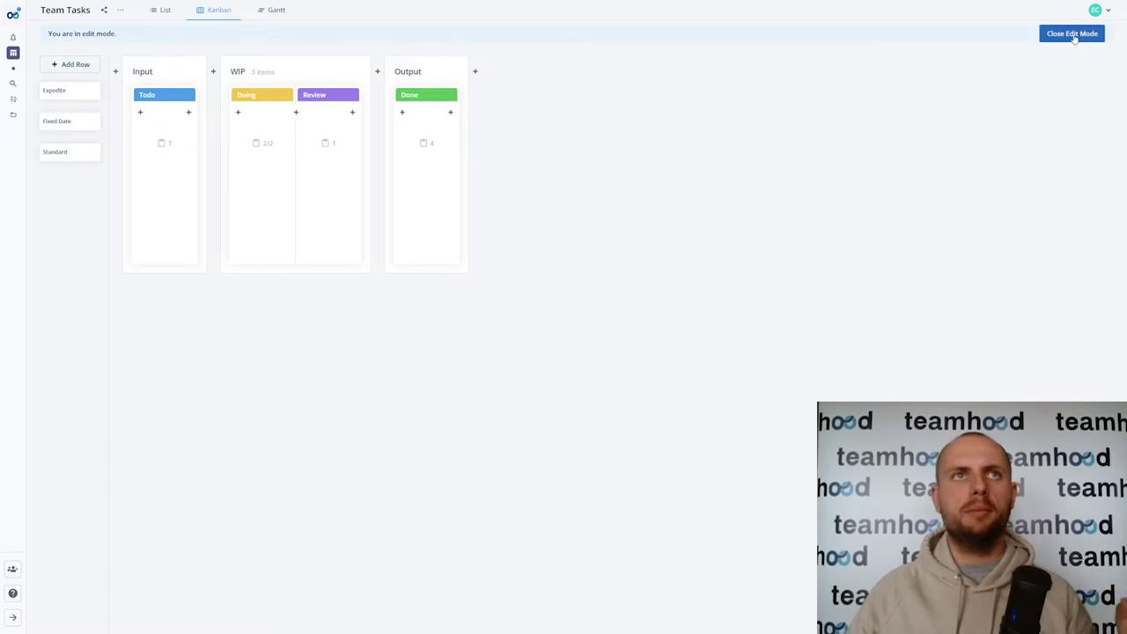
# - Close edit mode to see the cards grouped under Input, WIP and Output
pyautogui.click(1075, 33)
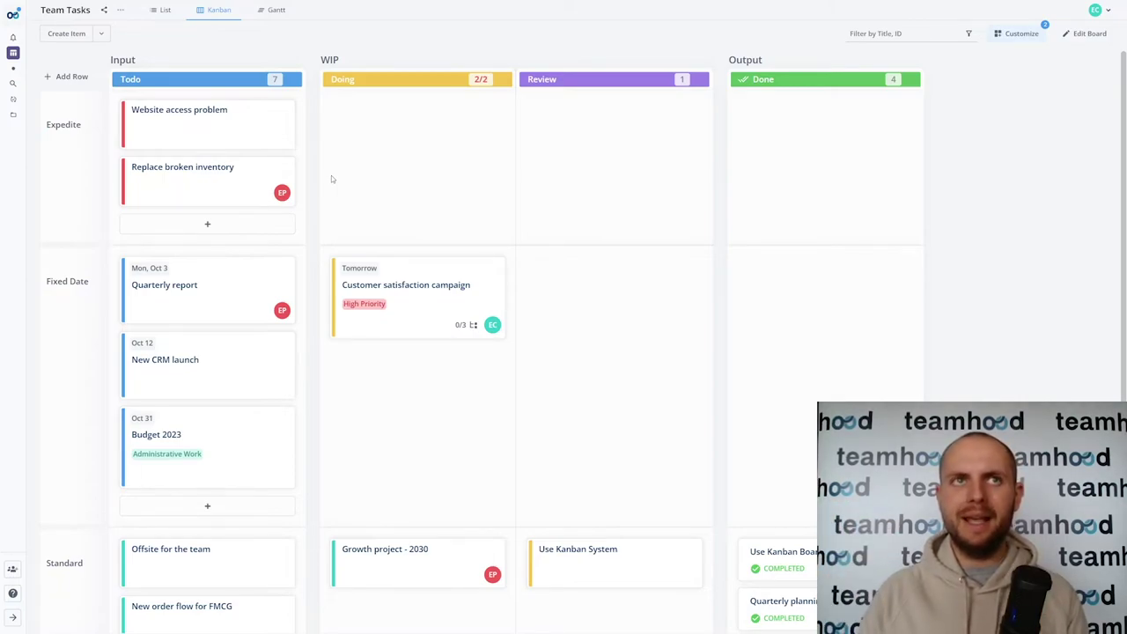
pyautogui.moveTo(245, 145)
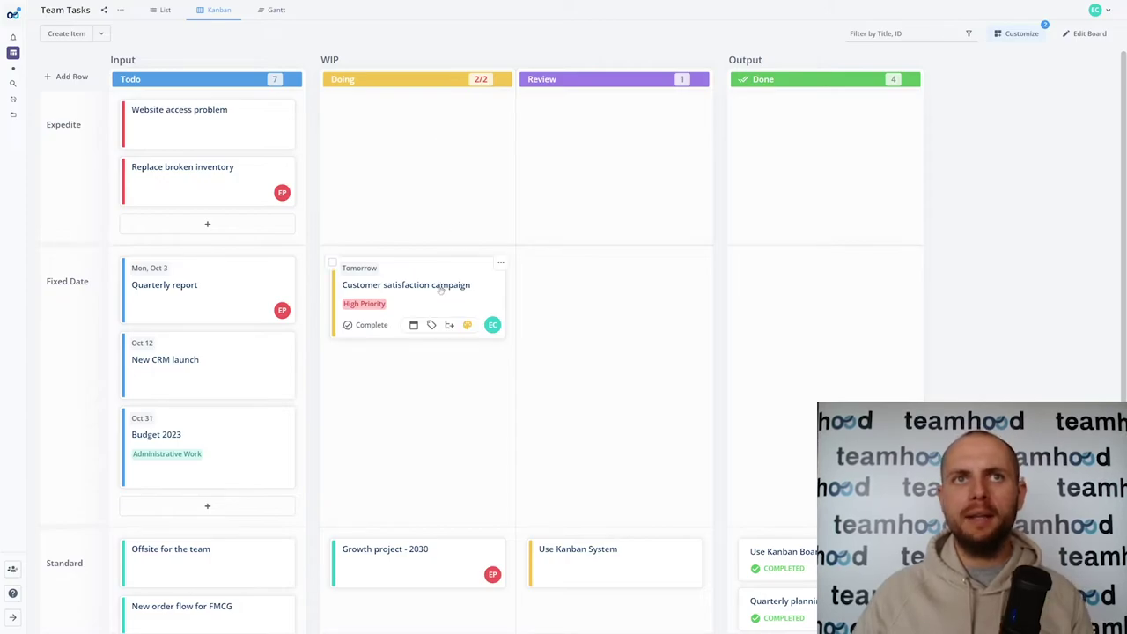
# - Drag Customer satisfaction campaign from Doing to Review in the Fixed Date lane
pyautogui.moveTo(443, 289); pyautogui.dragTo(615, 280)
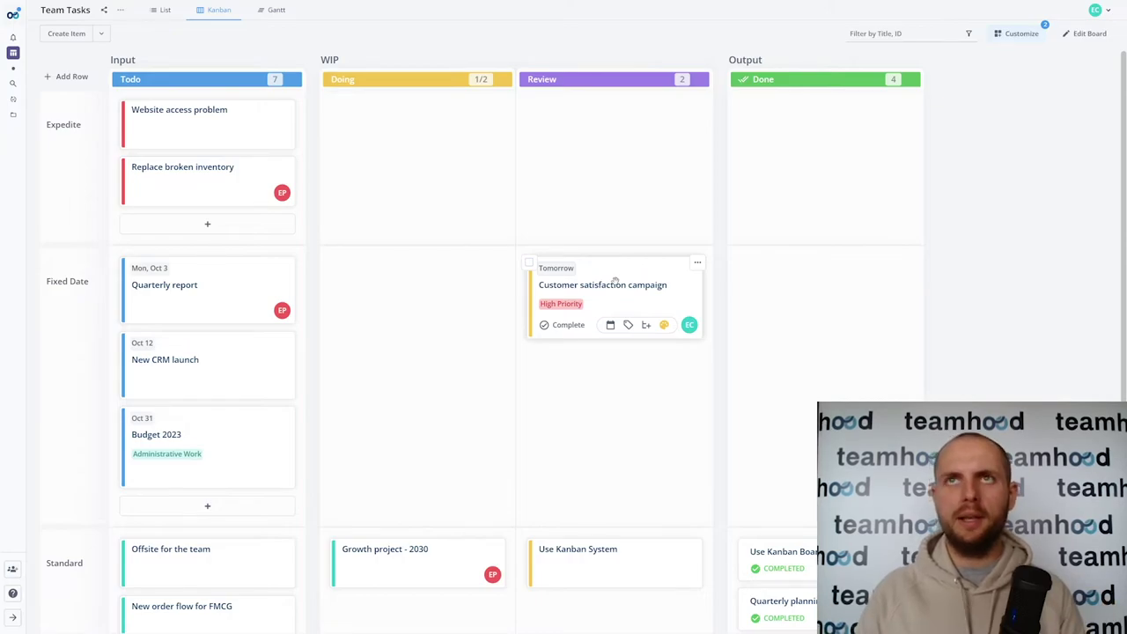
# - Choose Edit Board from Customize to reopen the board in edit mode
pyautogui.click(1021, 40)
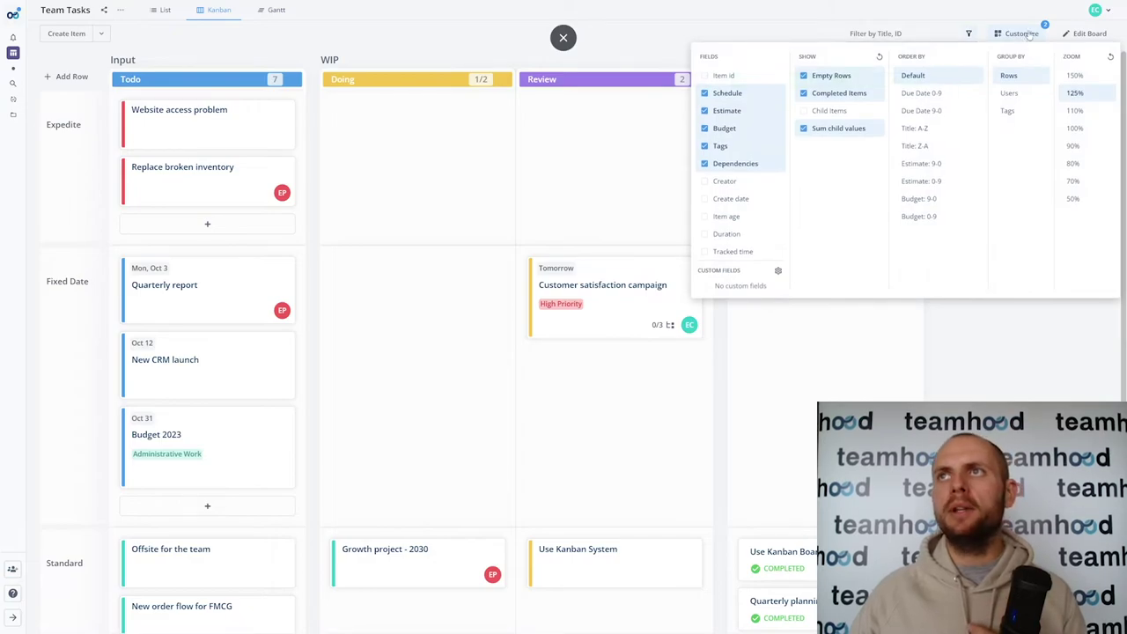
pyautogui.click(1082, 36)
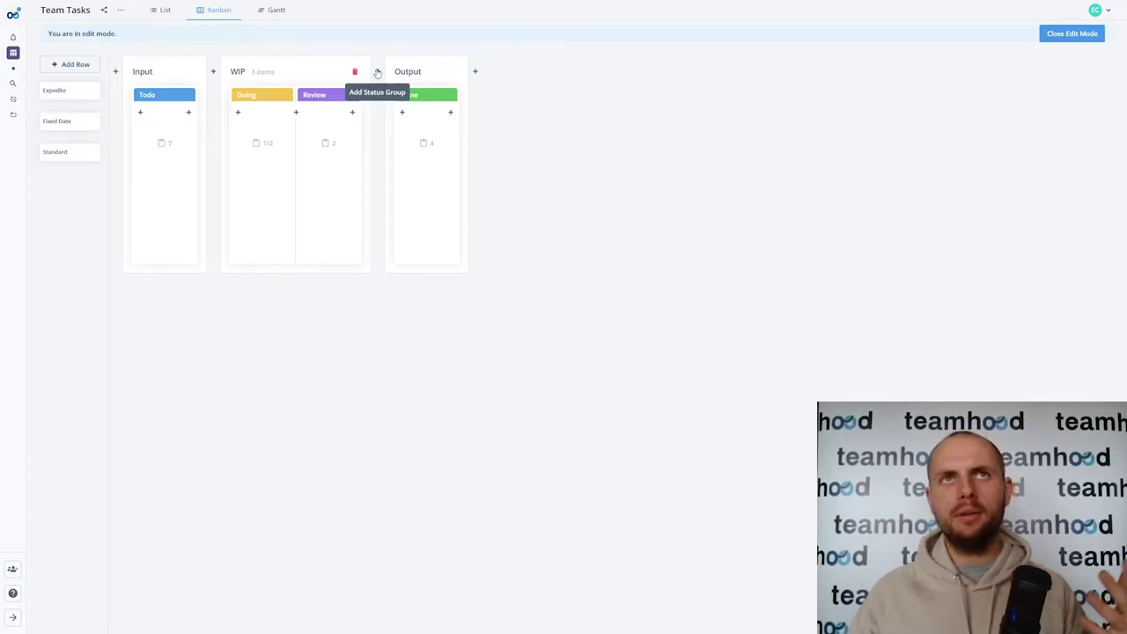
# - Add a three-column group 'WIP' after WIP, renaming its first column 'In progress'
pyautogui.click(377, 73)
pyautogui.click(416, 108)
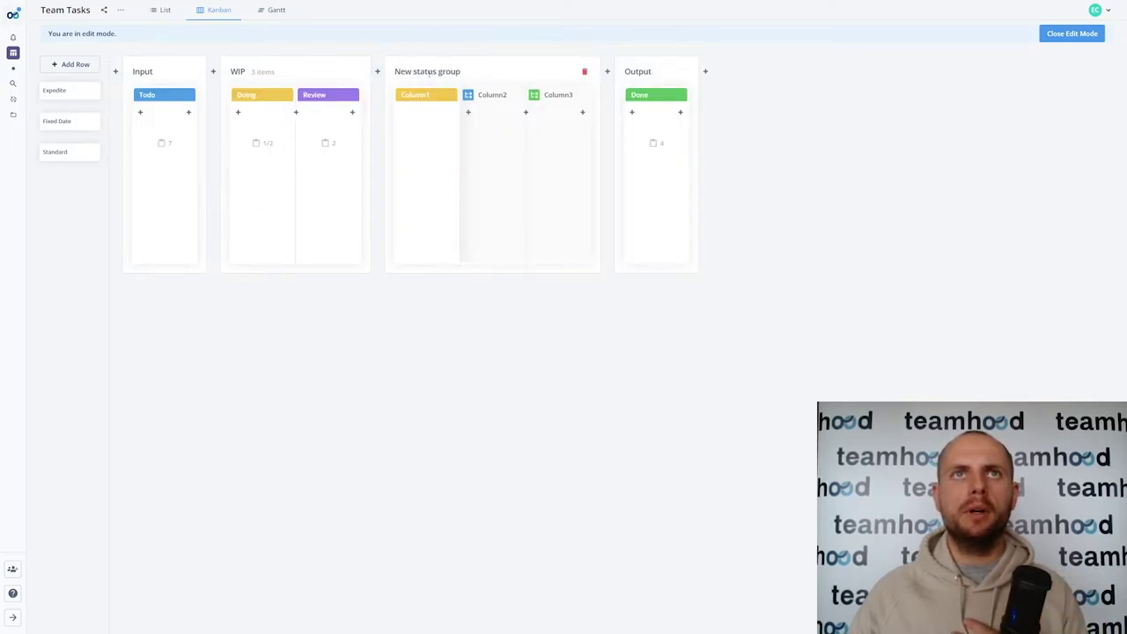
pyautogui.click(428, 74)
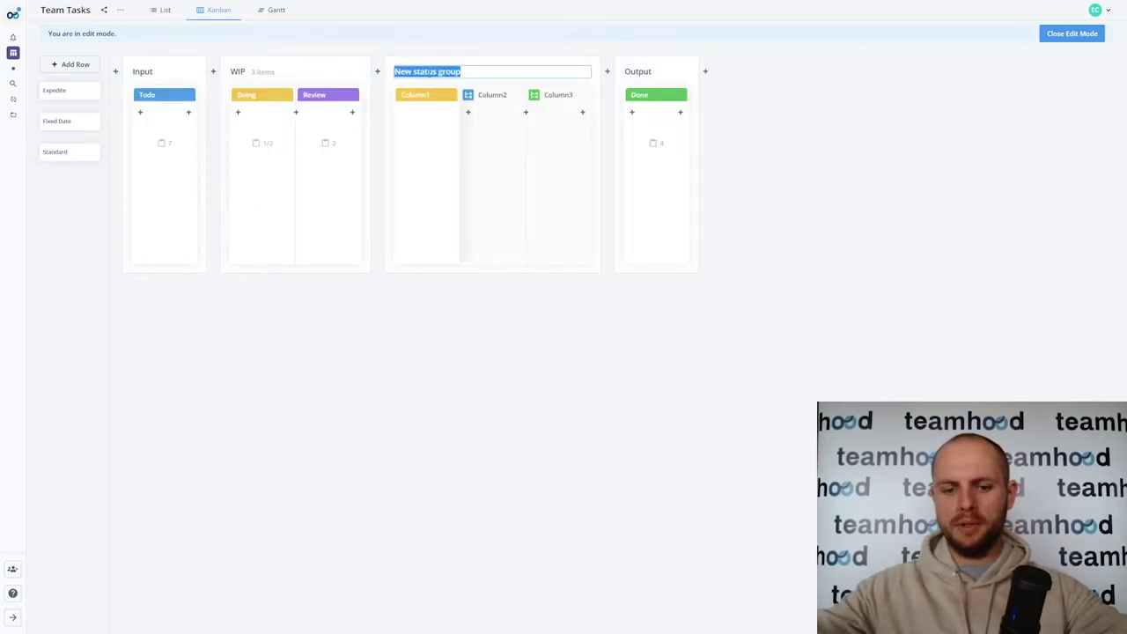
pyautogui.write('WIP')
pyautogui.press('Return')
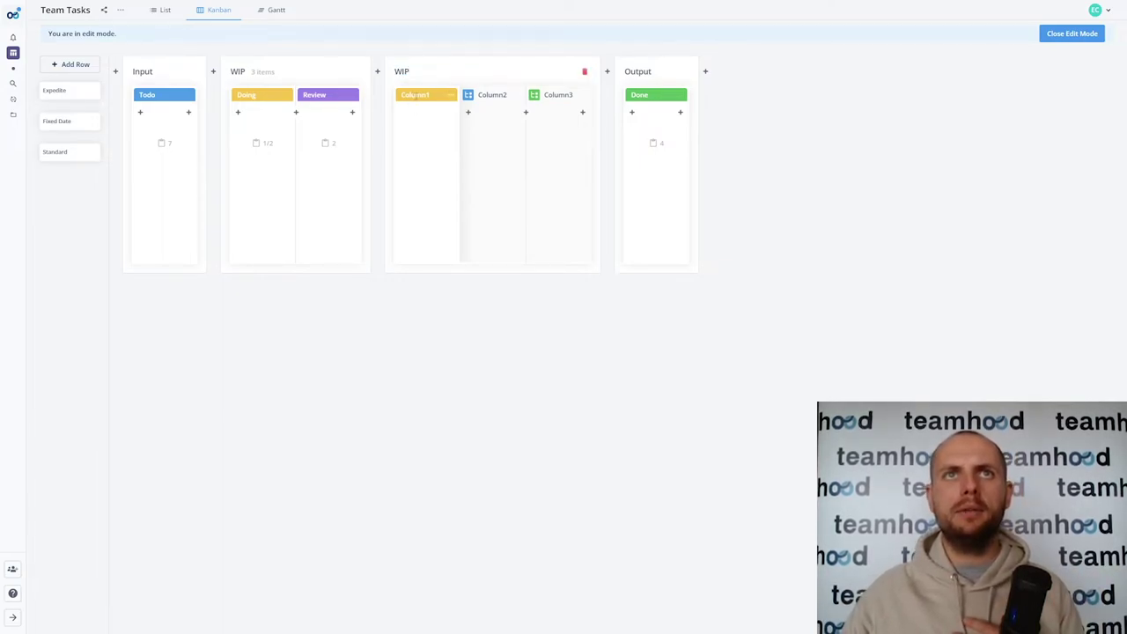
pyautogui.click(413, 96)
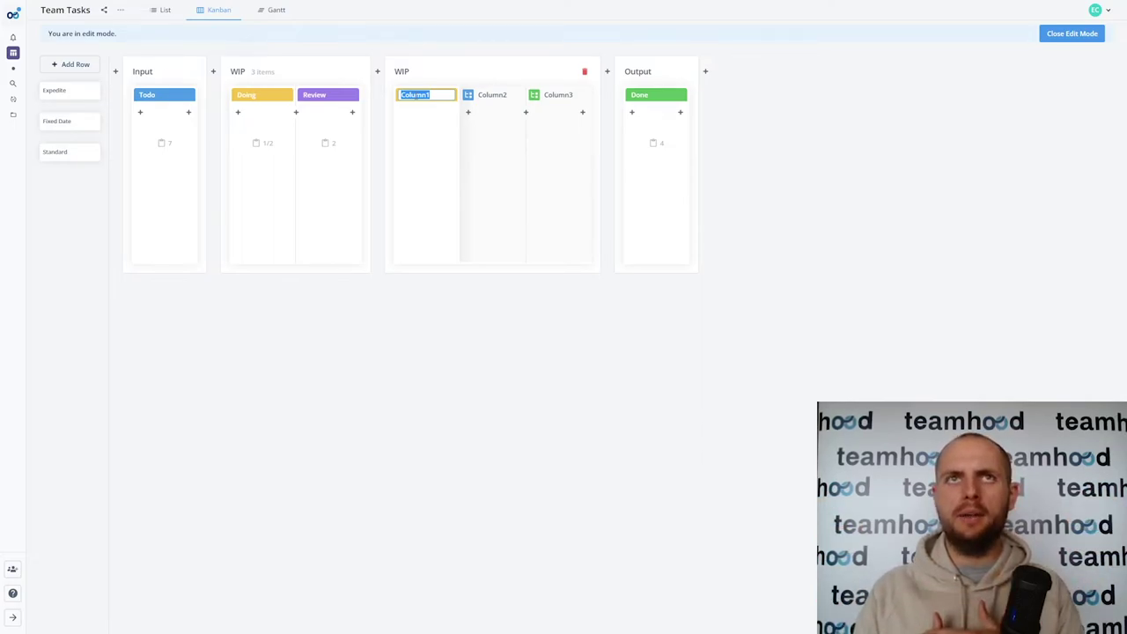
pyautogui.write('In p')
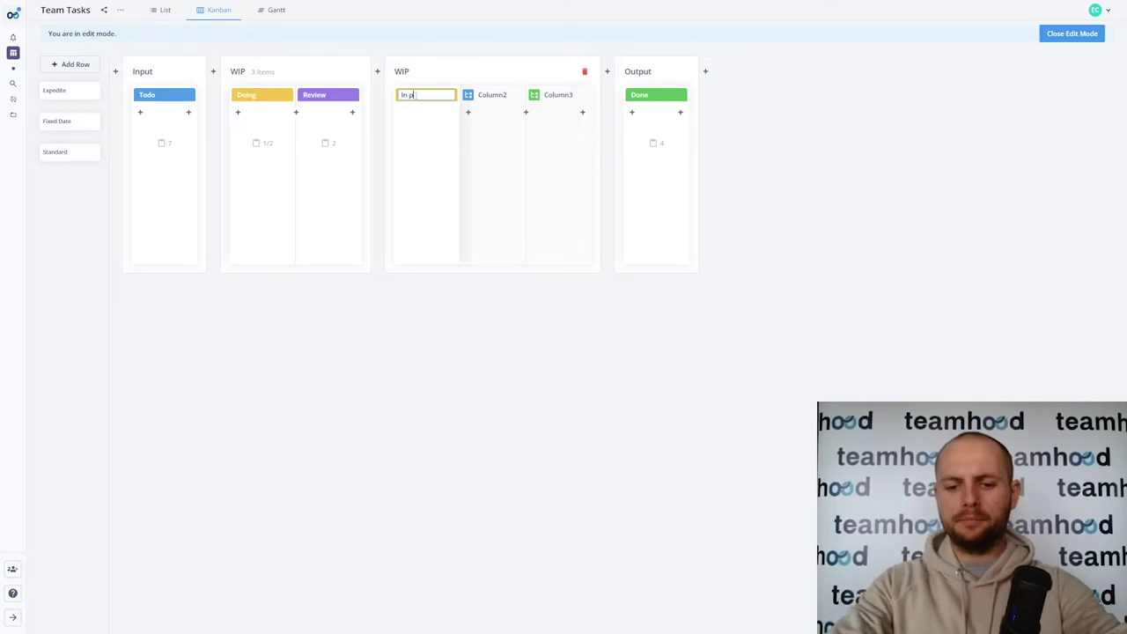
pyautogui.write('rogress')
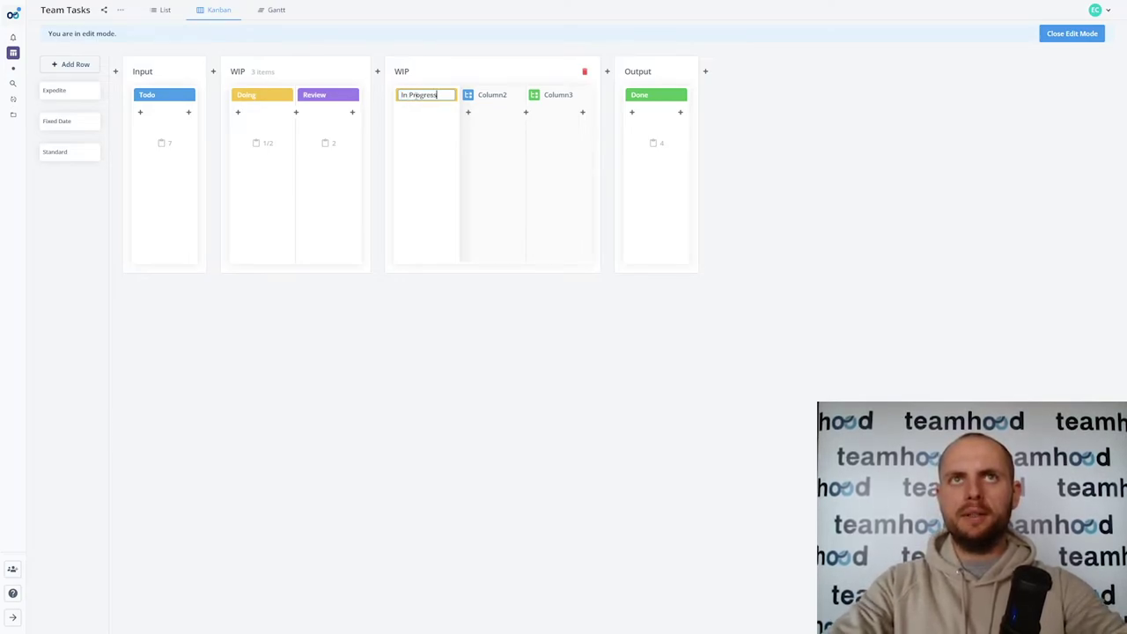
pyautogui.press('Return')
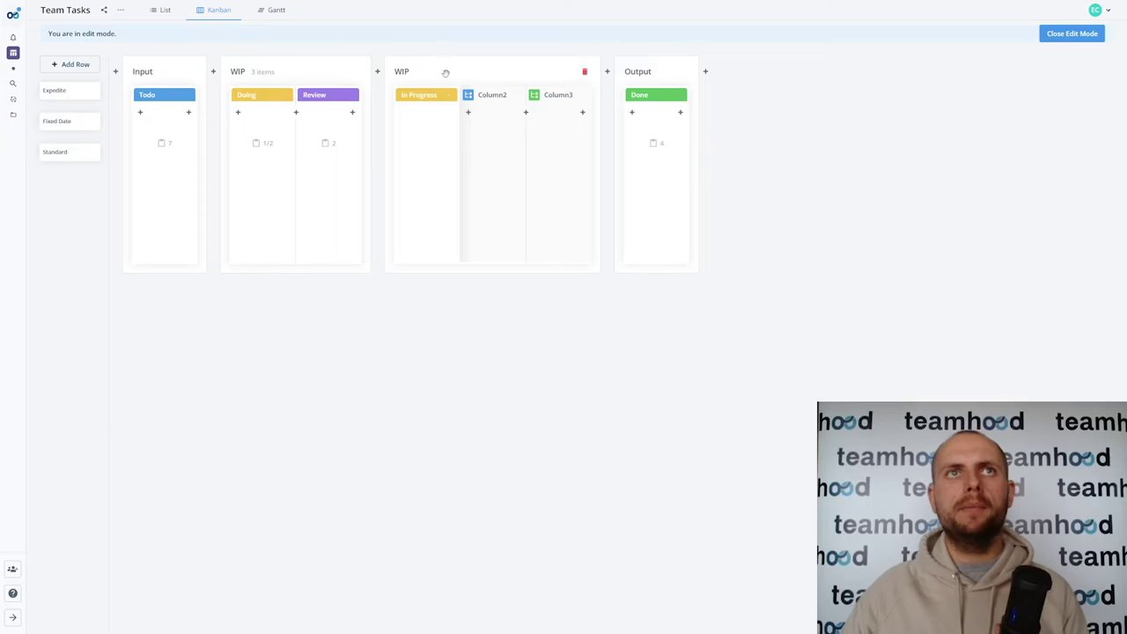
# - Move the new WIP group ahead of Doing/Review and rename its Column2 and Column3 to Todo and Done
pyautogui.moveTo(442, 73); pyautogui.dragTo(276, 72)
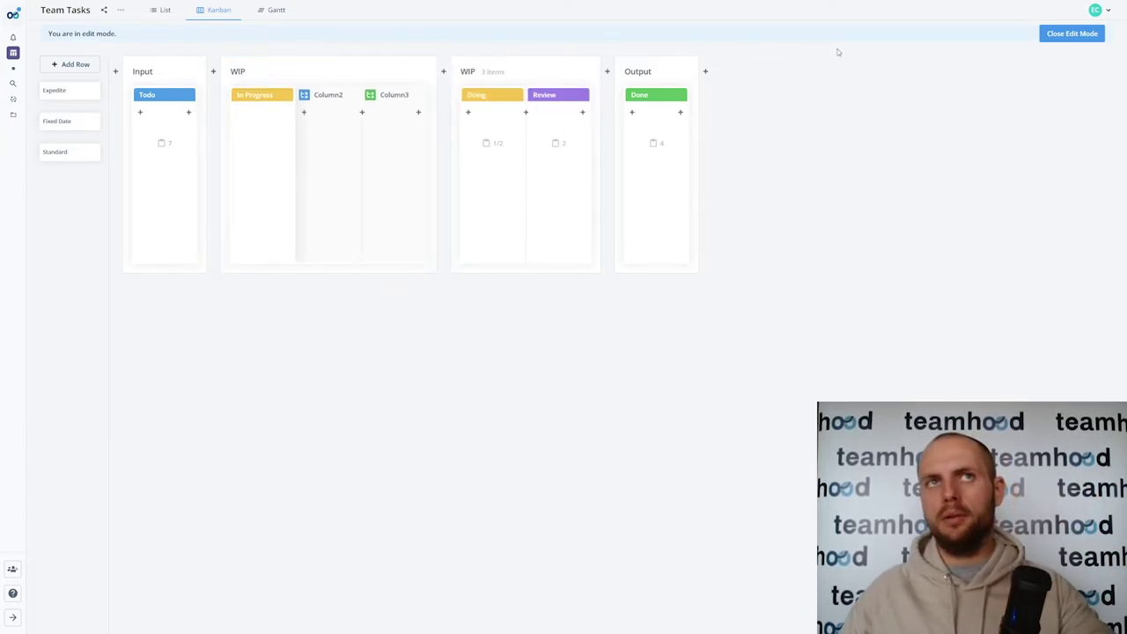
pyautogui.click(327, 95)
pyautogui.write('Todo')
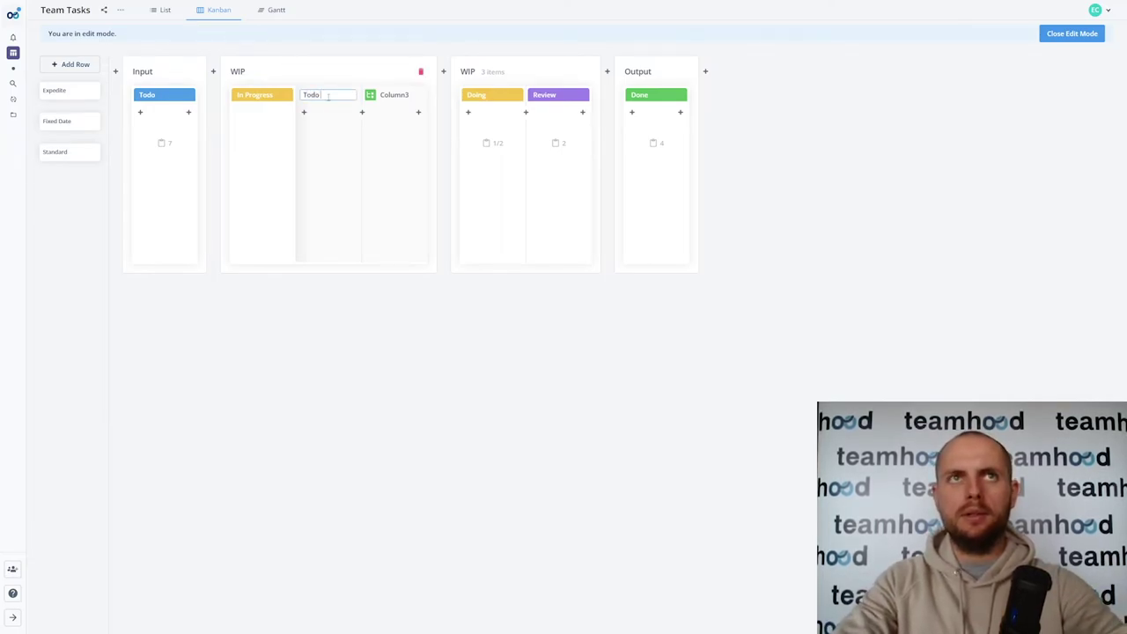
pyautogui.click(385, 94)
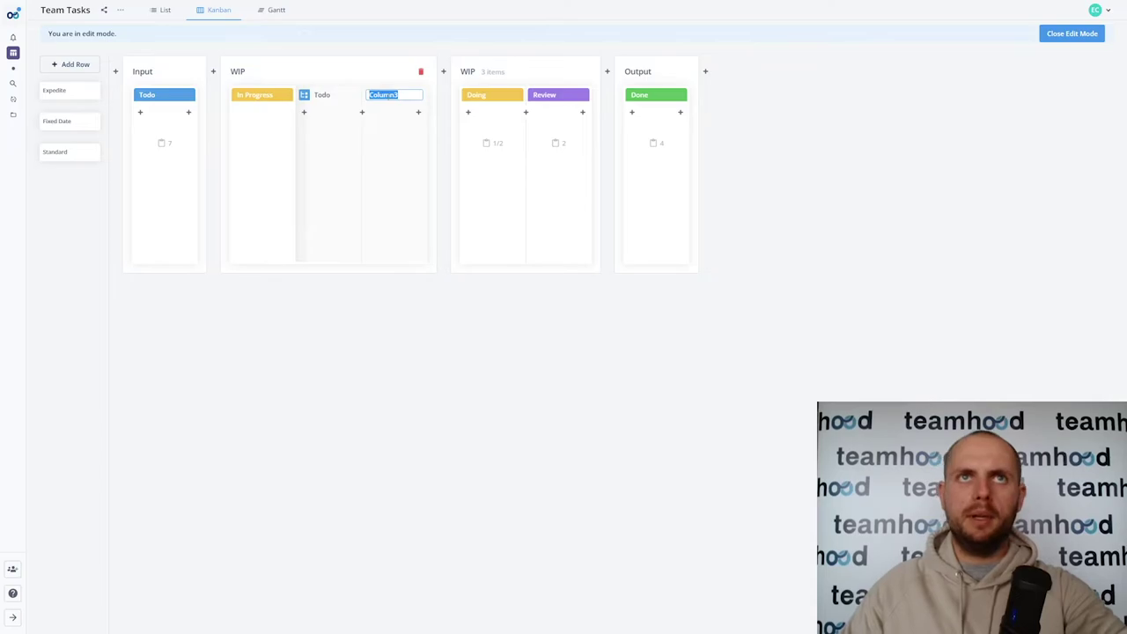
pyautogui.write('Done')
pyautogui.press('Return')
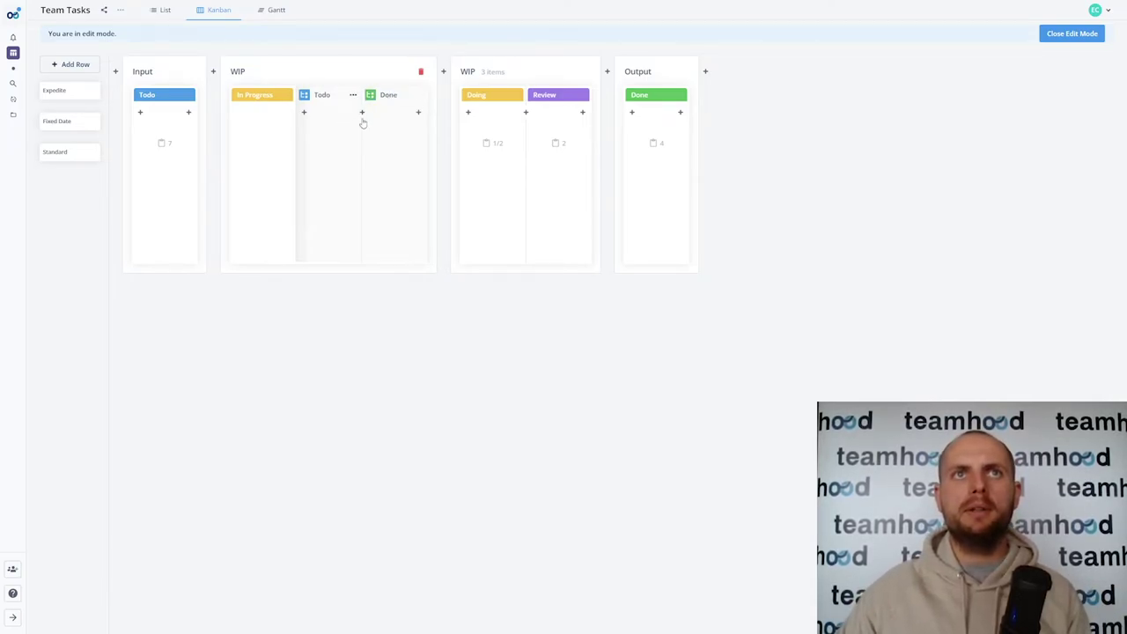
# - Add an In Progress status between Todo and Done
pyautogui.click(362, 116)
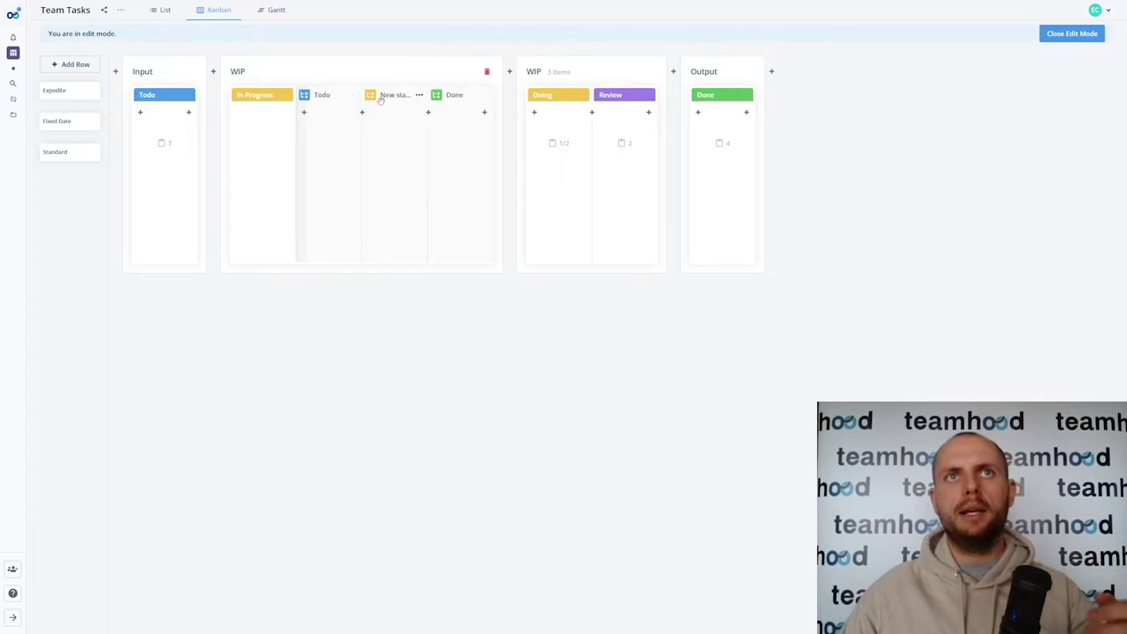
pyautogui.click(384, 96)
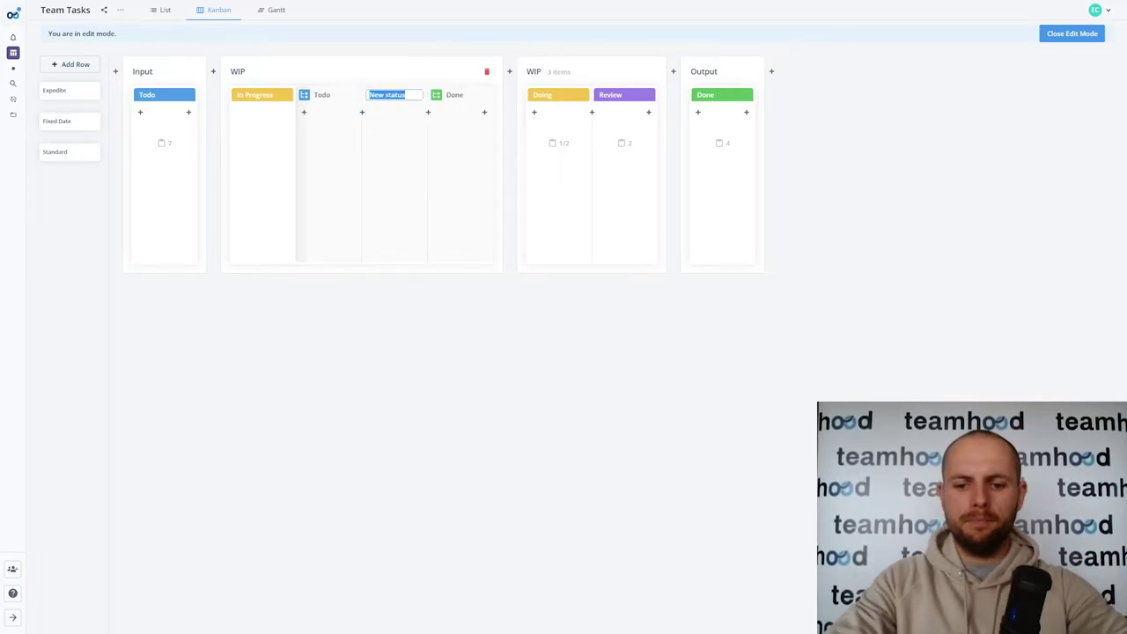
pyautogui.write('In Progress')
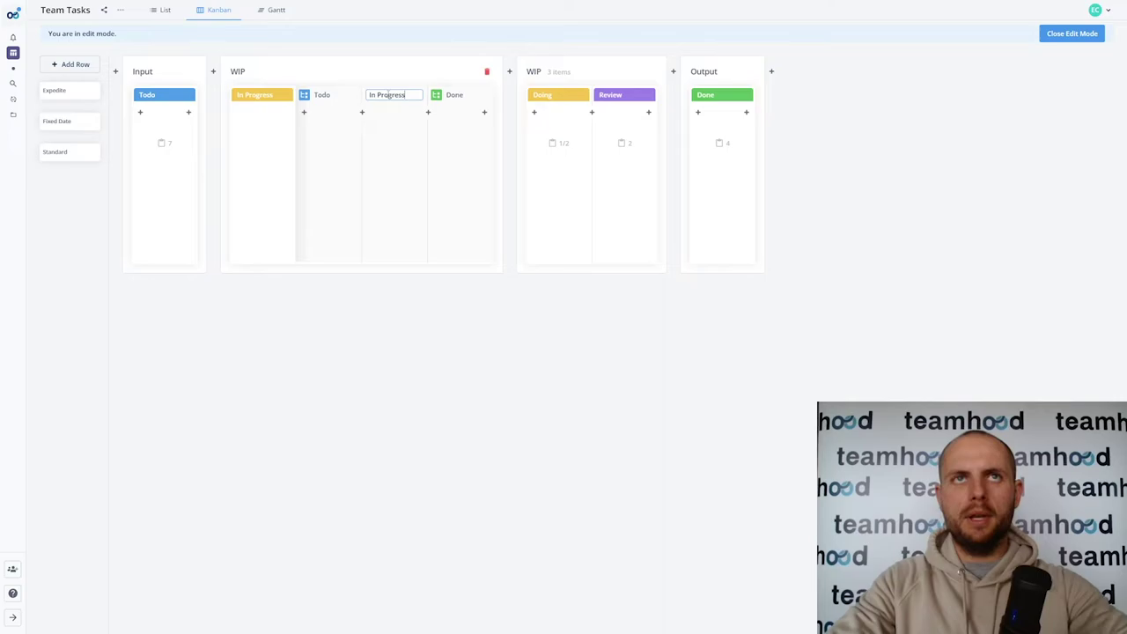
pyautogui.press('Return')
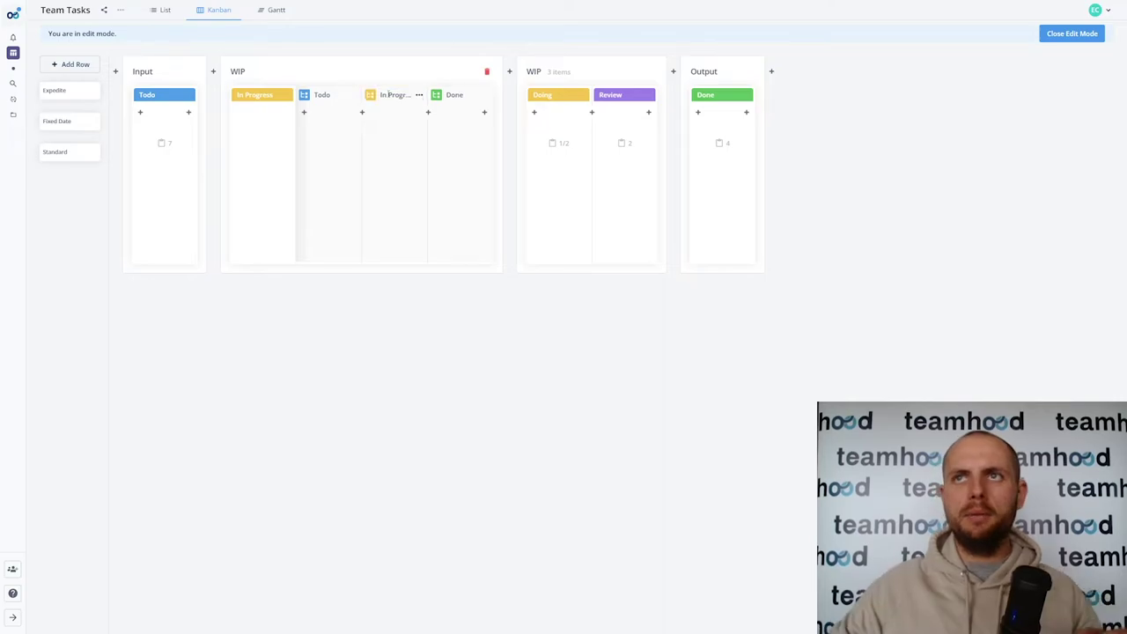
# - Close edit mode and move the Customer satisfaction campaign card from Review into Input Todo
pyautogui.click(1071, 33)
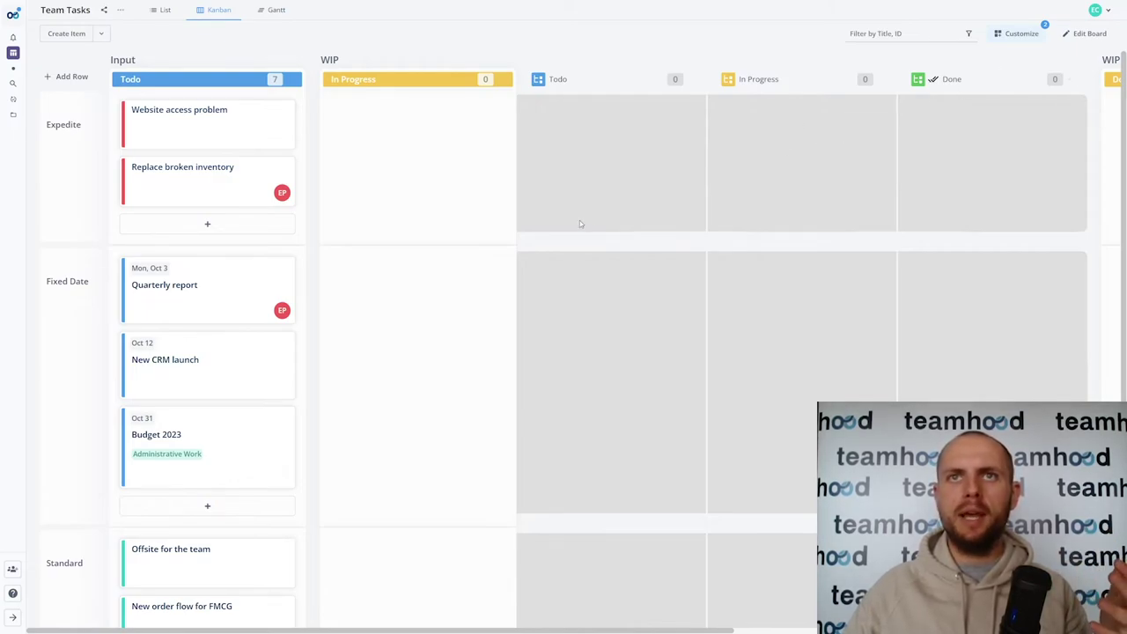
pyautogui.moveTo(945, 186); pyautogui.dragTo(561, 213)
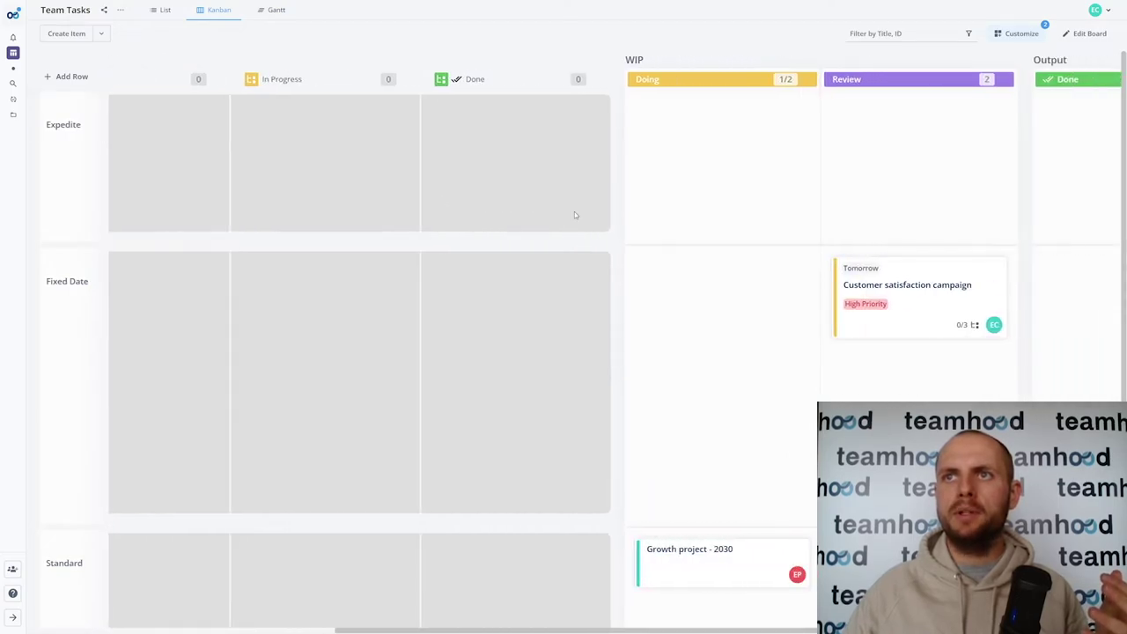
pyautogui.moveTo(928, 273); pyautogui.dragTo(221, 279)
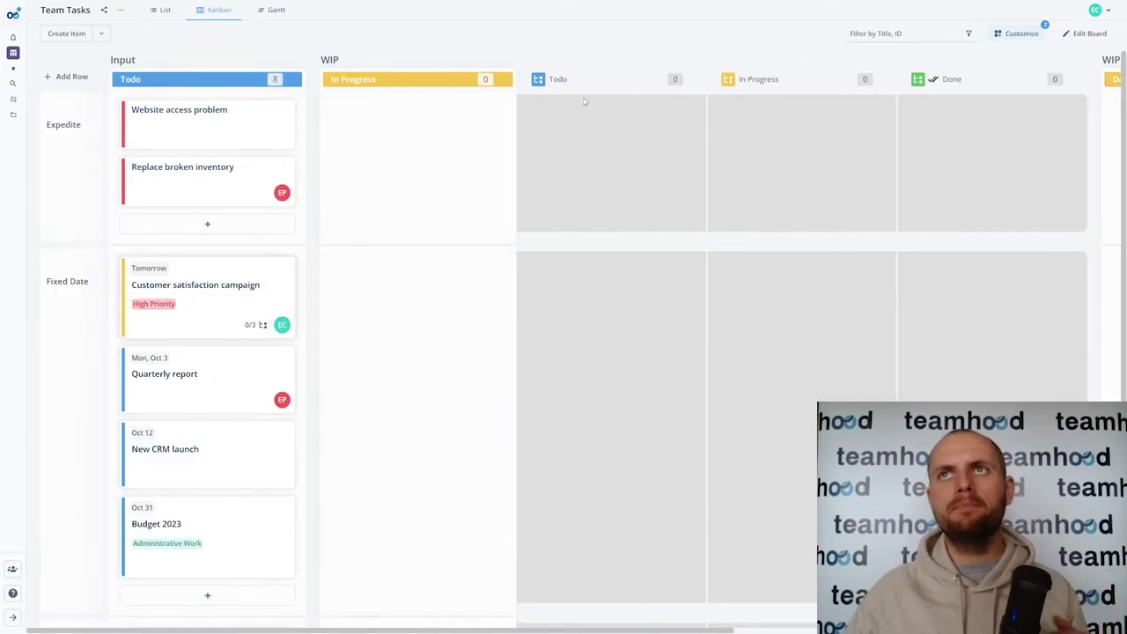
# - Turn on Child items in the board's Customize display options
pyautogui.click(1011, 33)
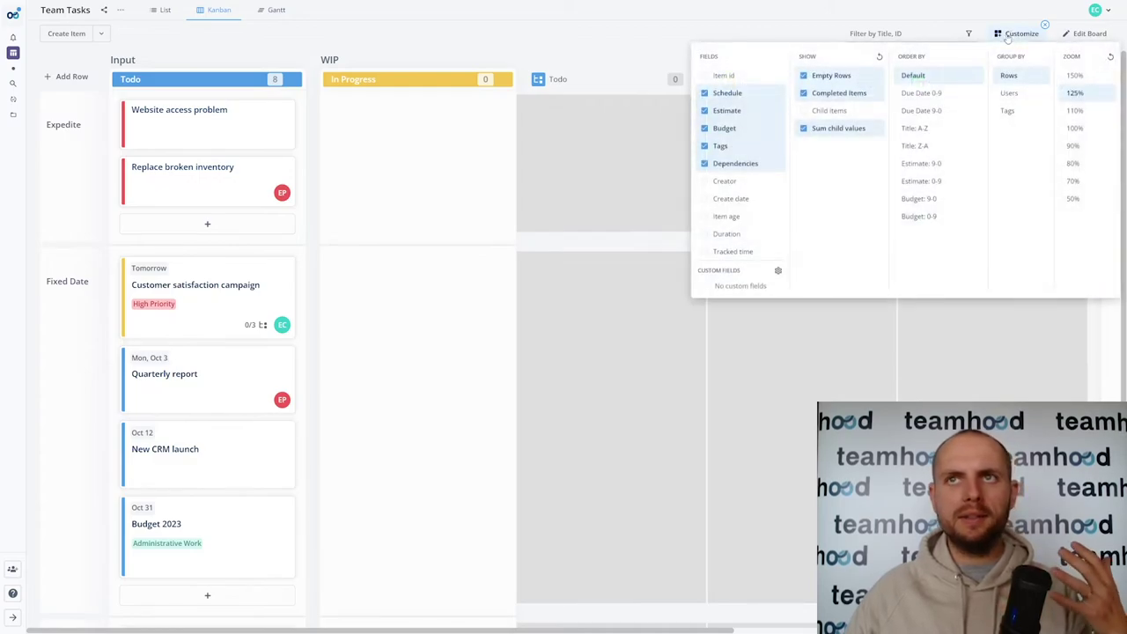
pyautogui.click(804, 110)
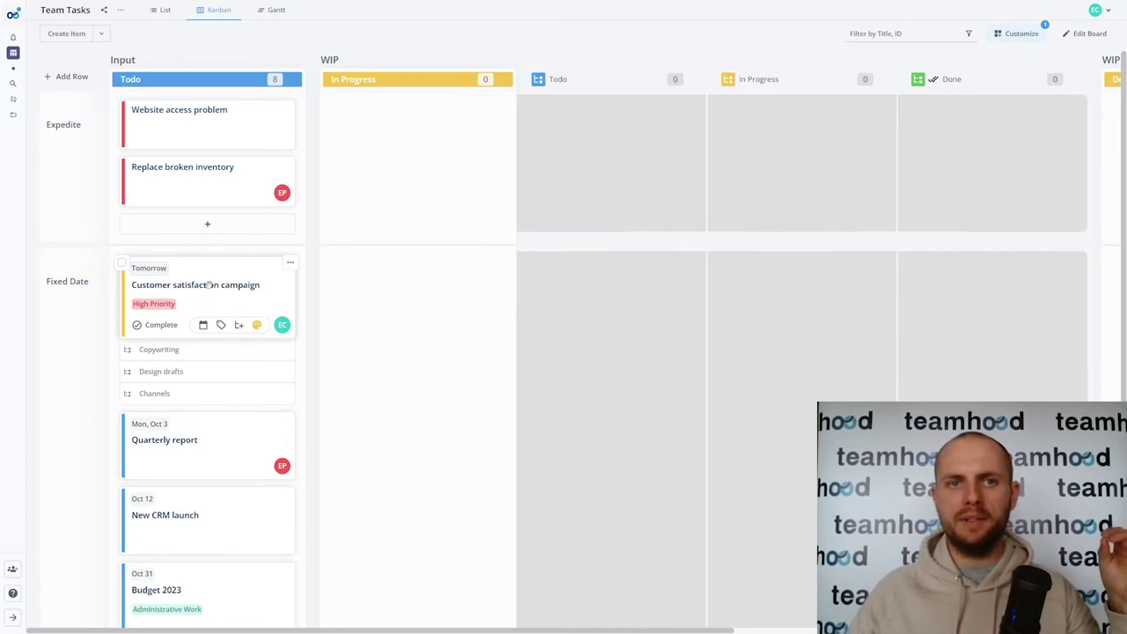
# - Pull the campaign card into WIP In Progress and assign Copywriting to a team member
pyautogui.moveTo(208, 284); pyautogui.dragTo(400, 286)
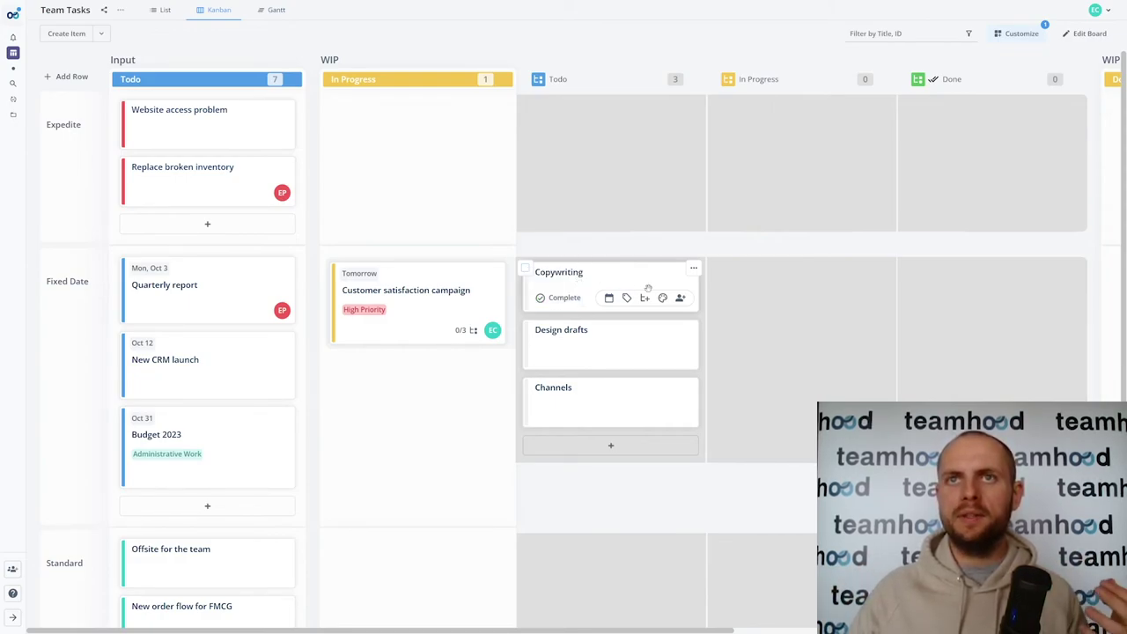
pyautogui.click(683, 299)
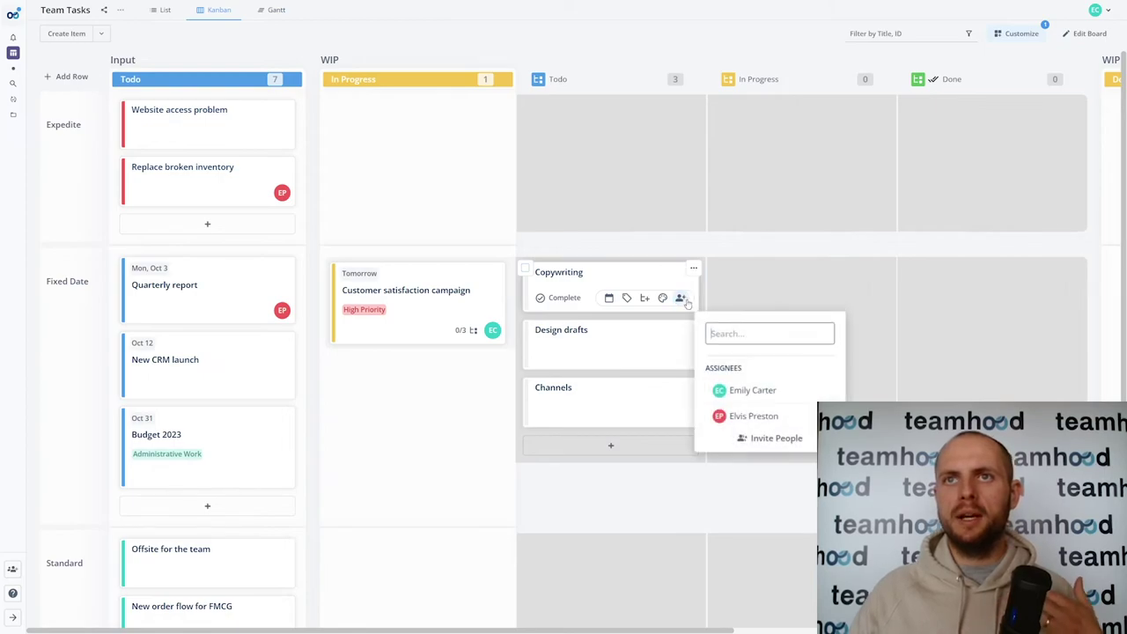
pyautogui.click(750, 390)
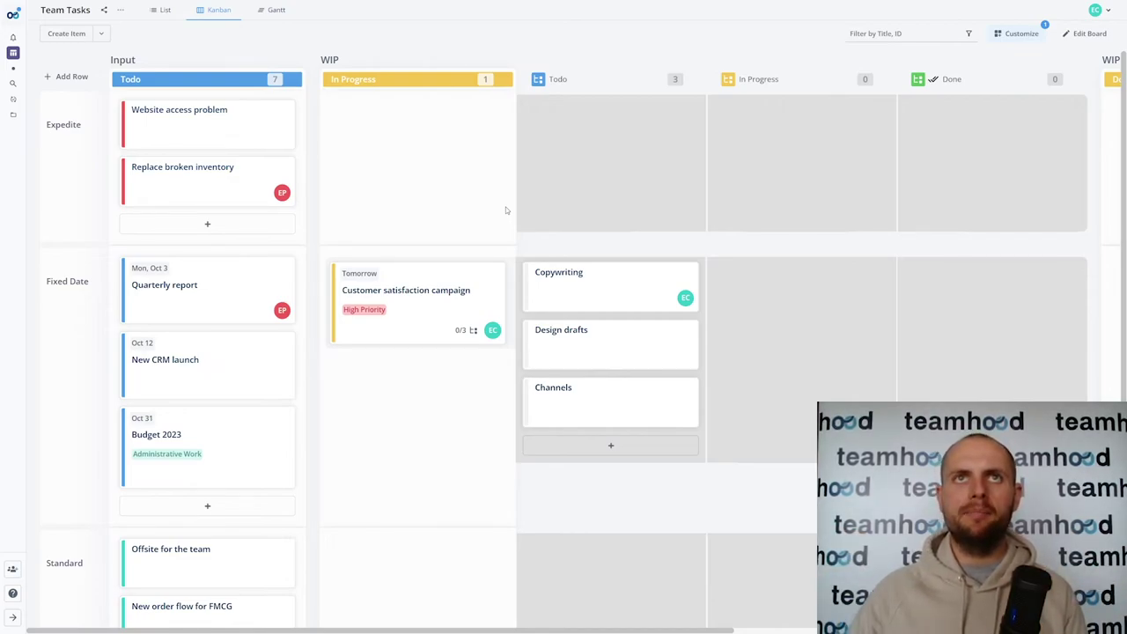
# - Collapse and re-expand In Progress, then collapse Input Todo to per-lane item counts
pyautogui.click(388, 79)
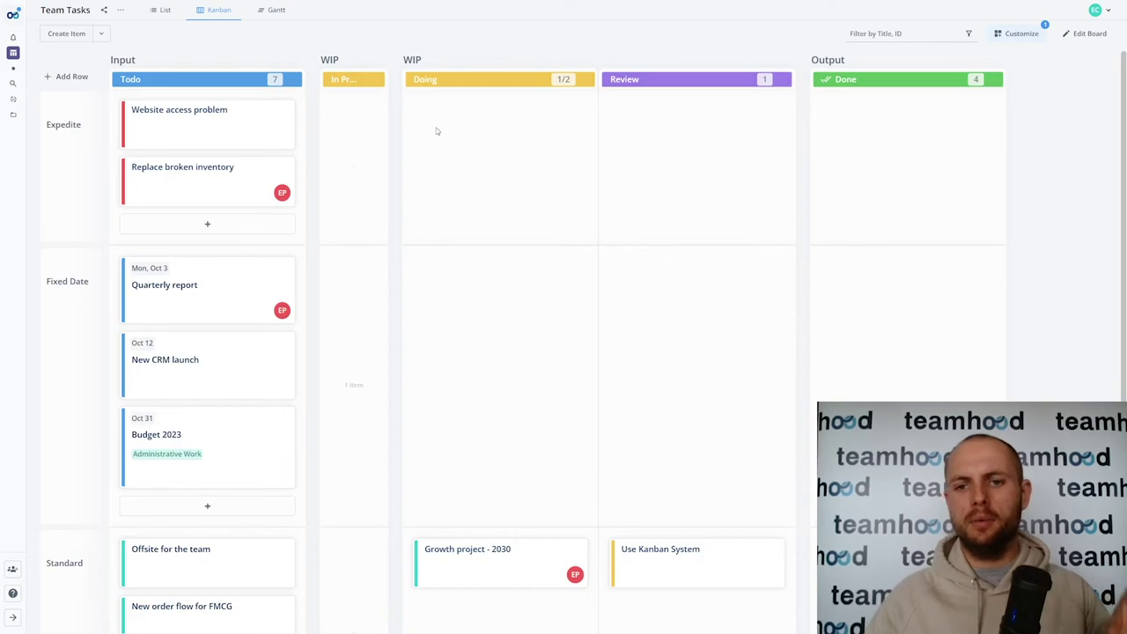
pyautogui.click(367, 80)
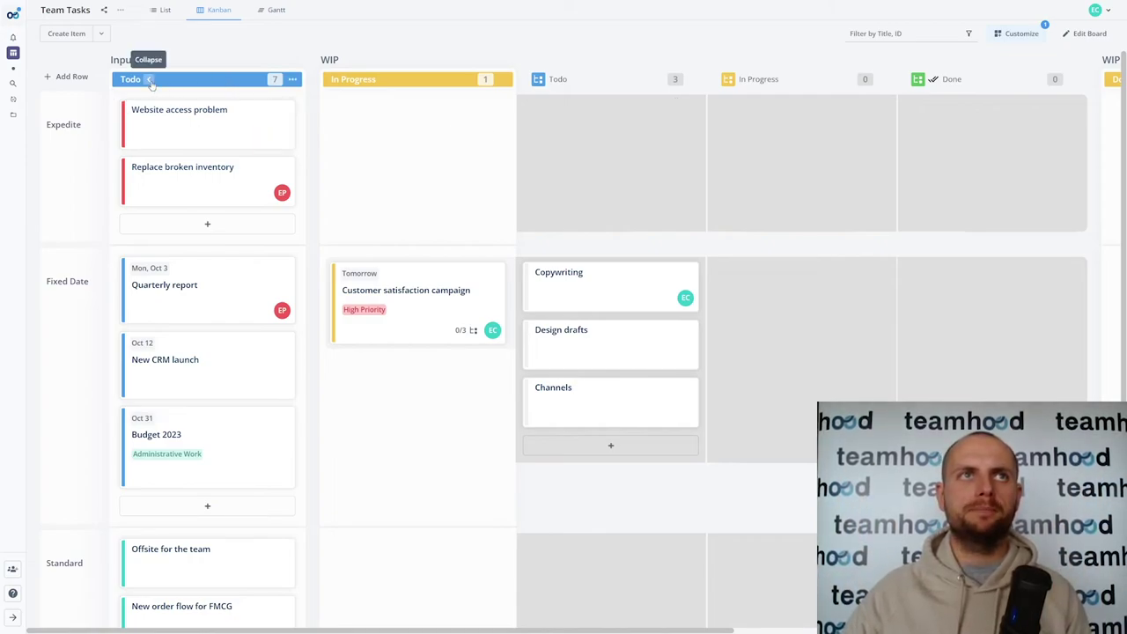
pyautogui.click(149, 80)
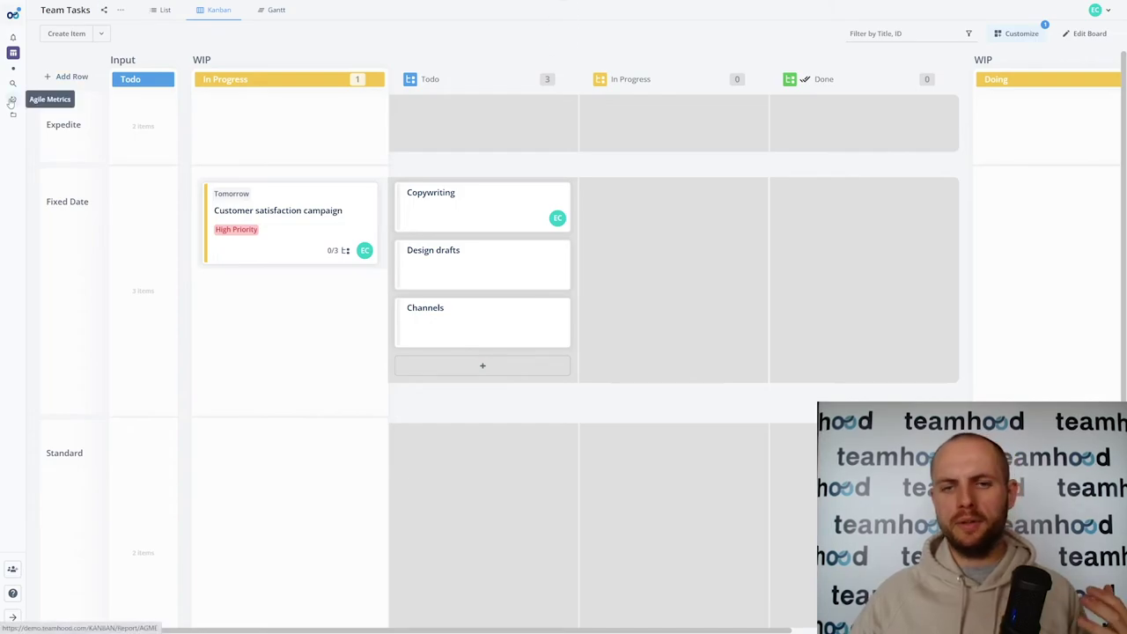
pyautogui.click(11, 100)
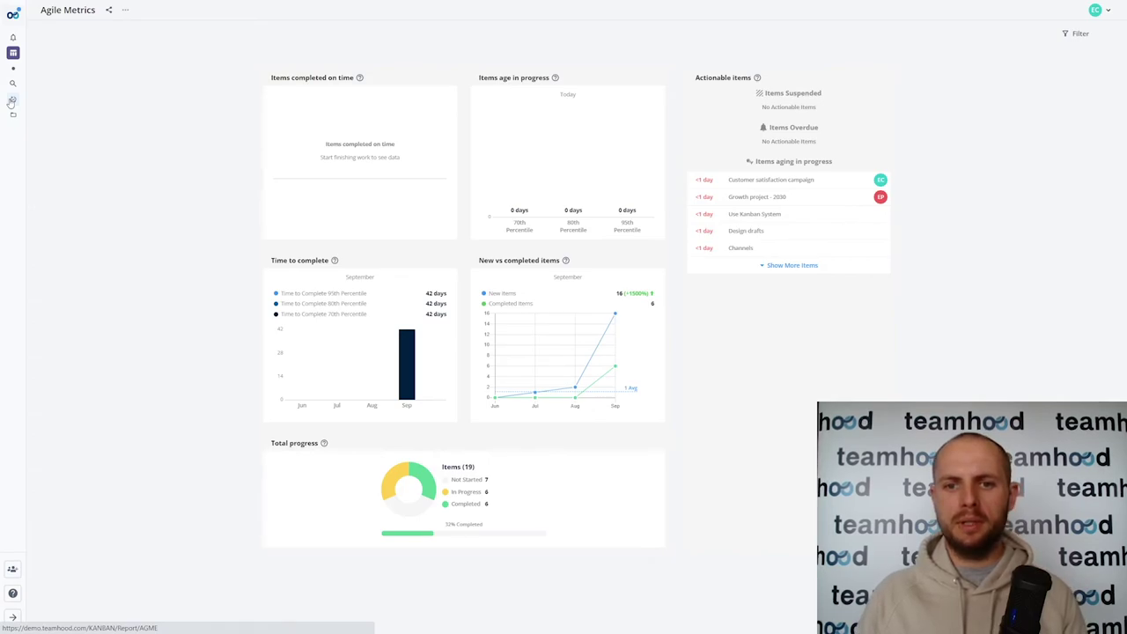
pyautogui.moveTo(12, 69)
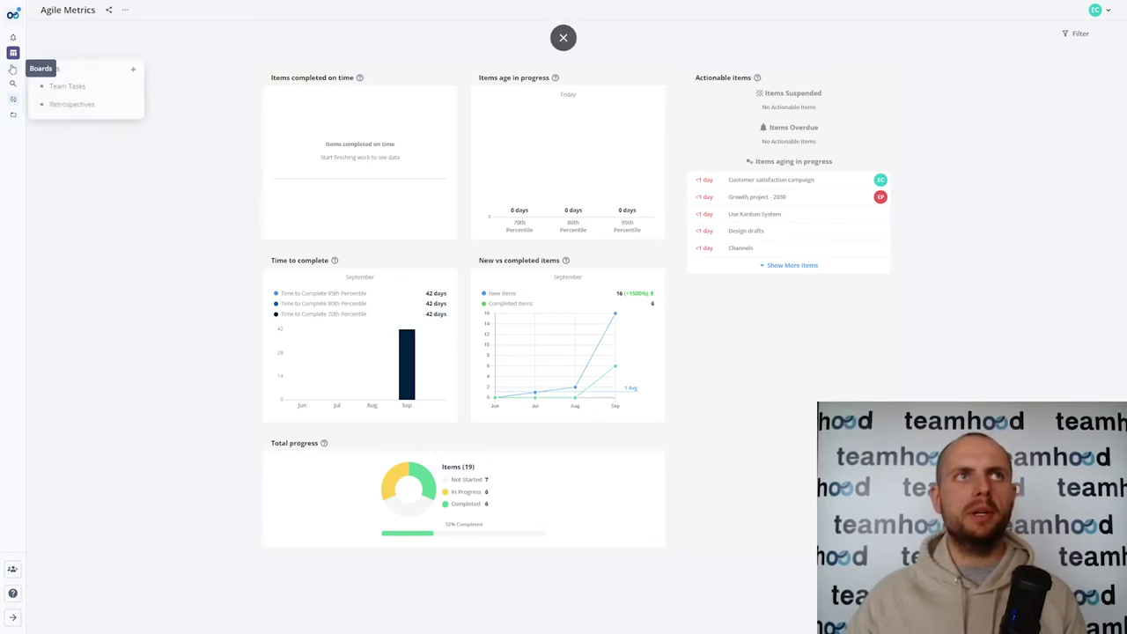
# - Return to the Team Tasks board and rename the second WIP group to QA
pyautogui.click(69, 87)
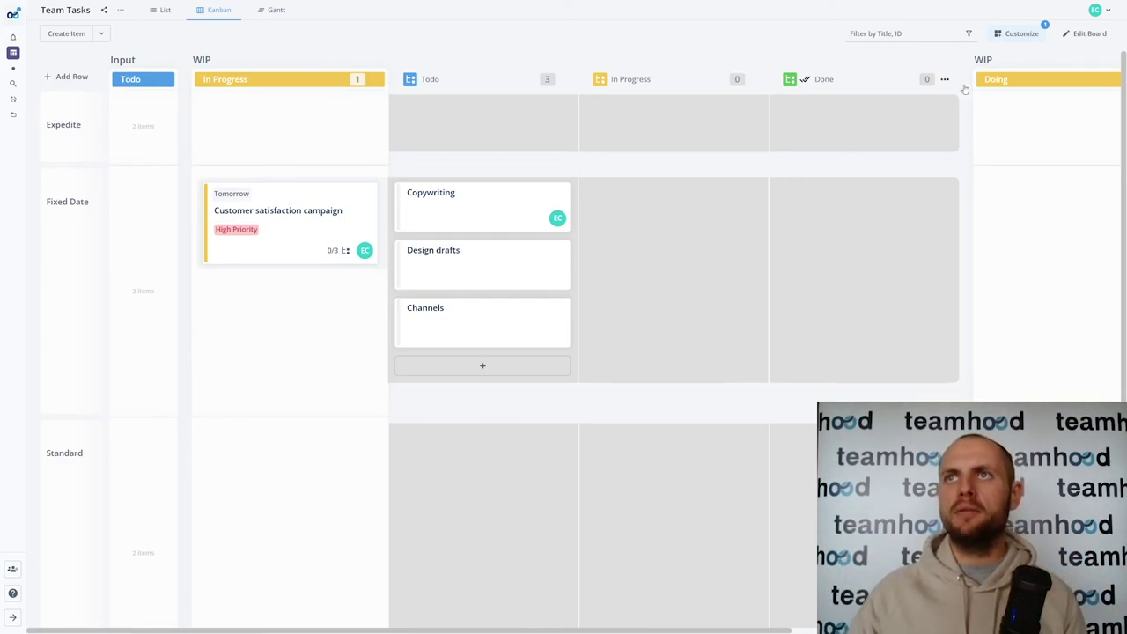
pyautogui.hscroll(1, 958, 152)
pyautogui.hscroll(10, 958, 152)
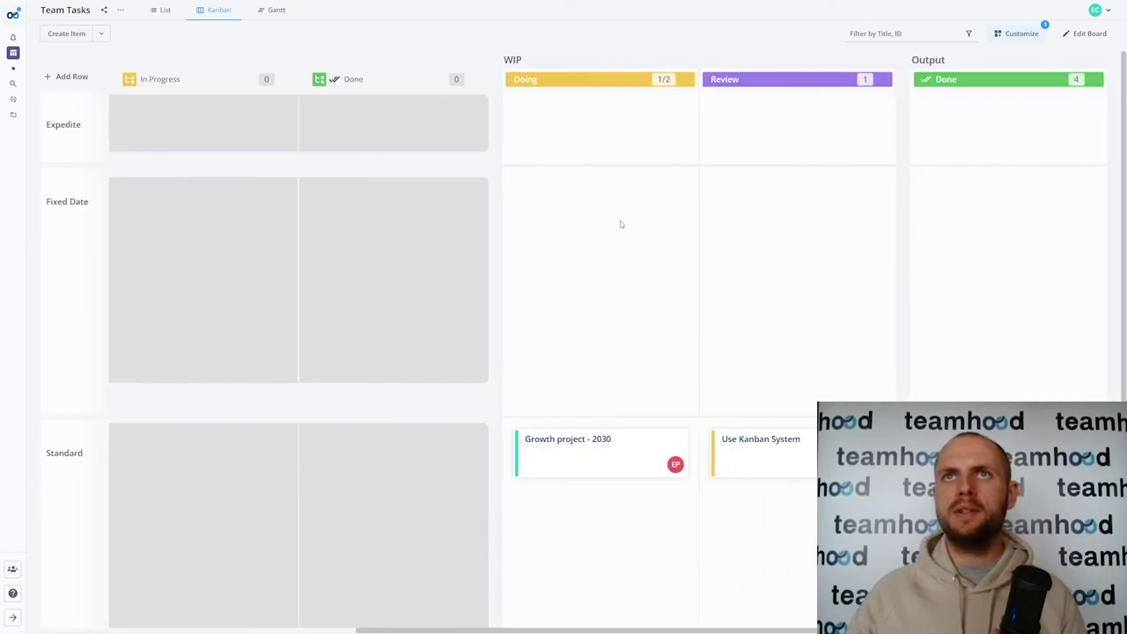
pyautogui.click(511, 59)
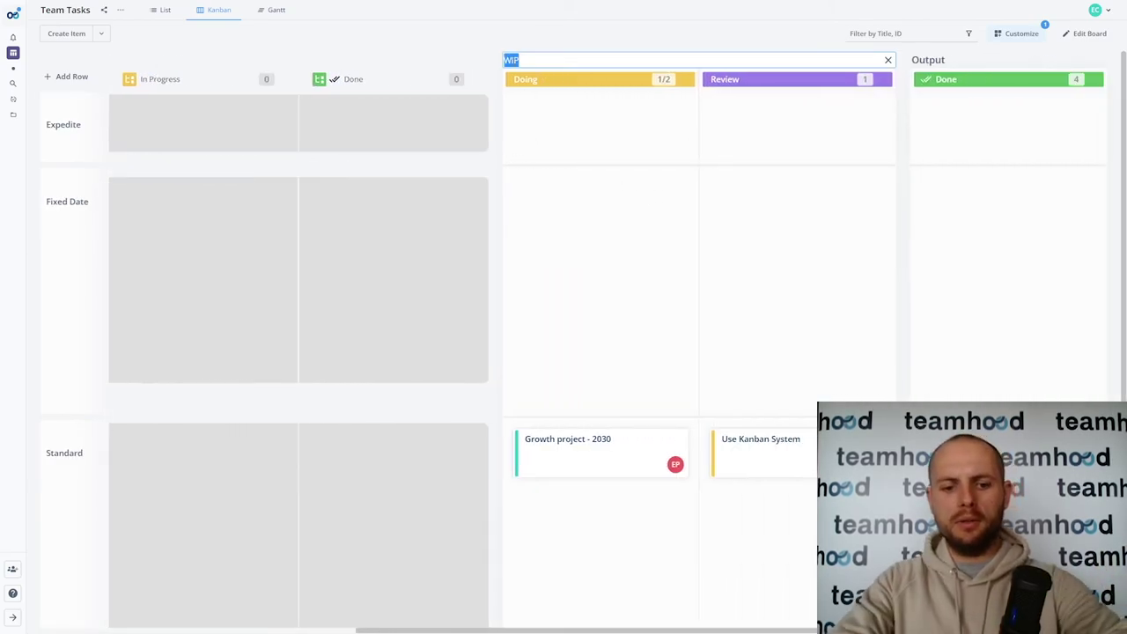
pyautogui.write('QA')
pyautogui.press('Return')
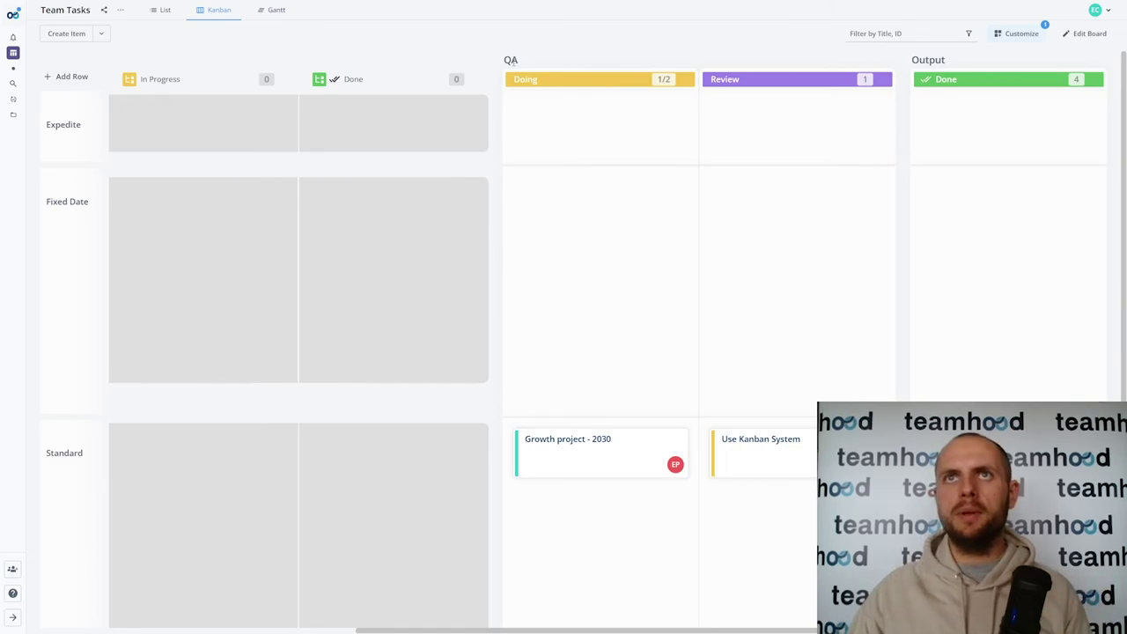
# - Rename the QA group's Doing column to Ready
pyautogui.click(535, 80)
pyautogui.write('Dev')
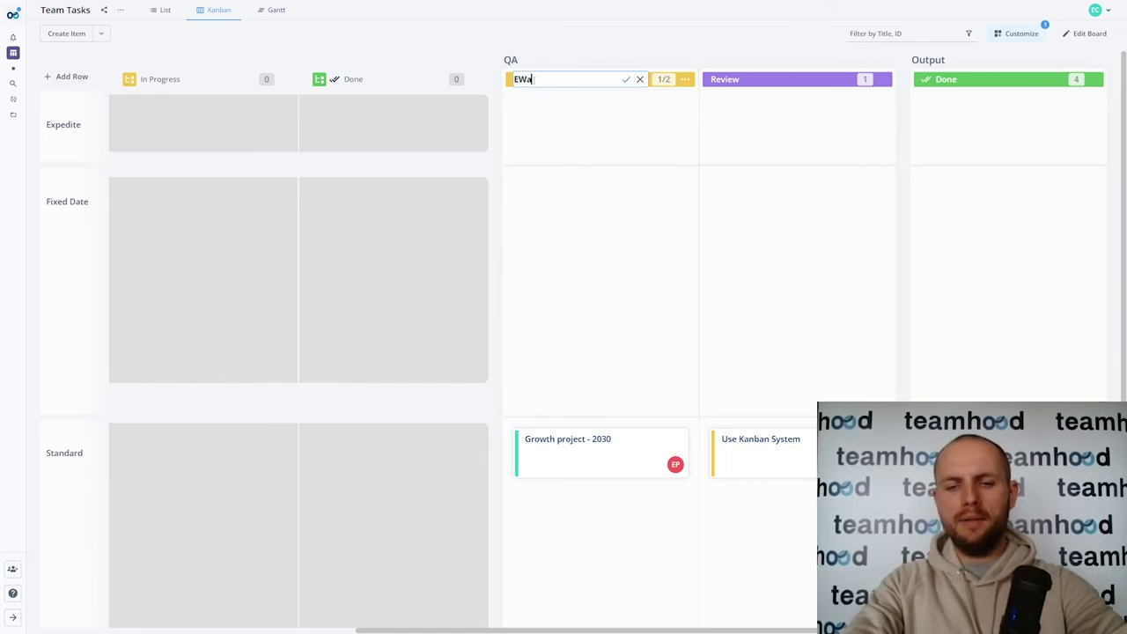
pyautogui.press('BackSpace')
pyautogui.press('BackSpace')
pyautogui.press('BackSpace')
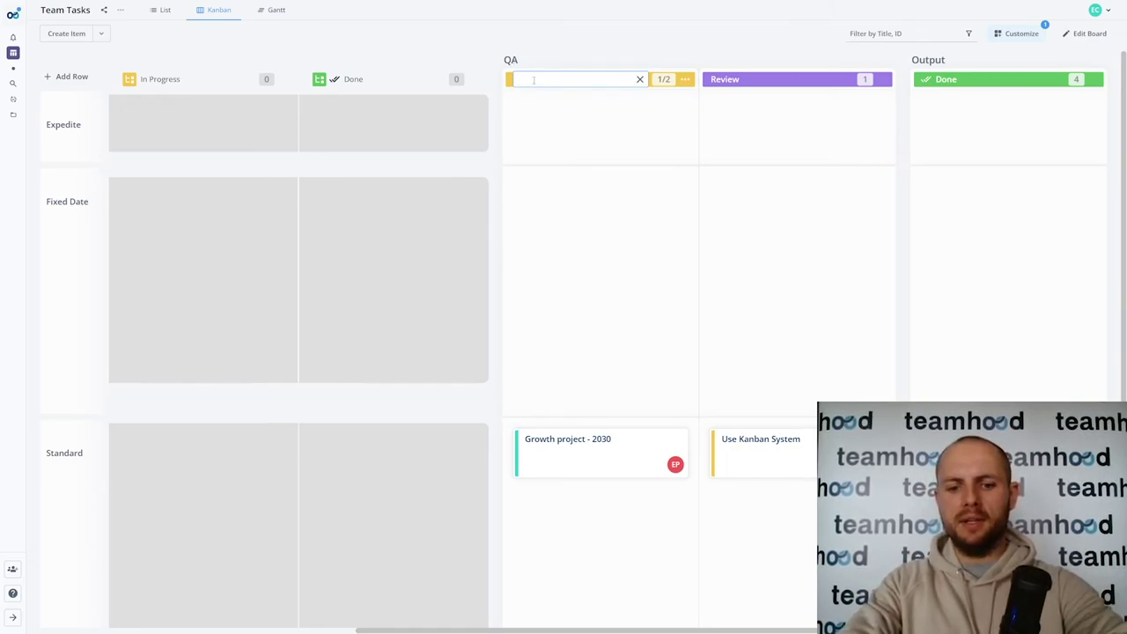
pyautogui.write('Ready')
pyautogui.press('Return')
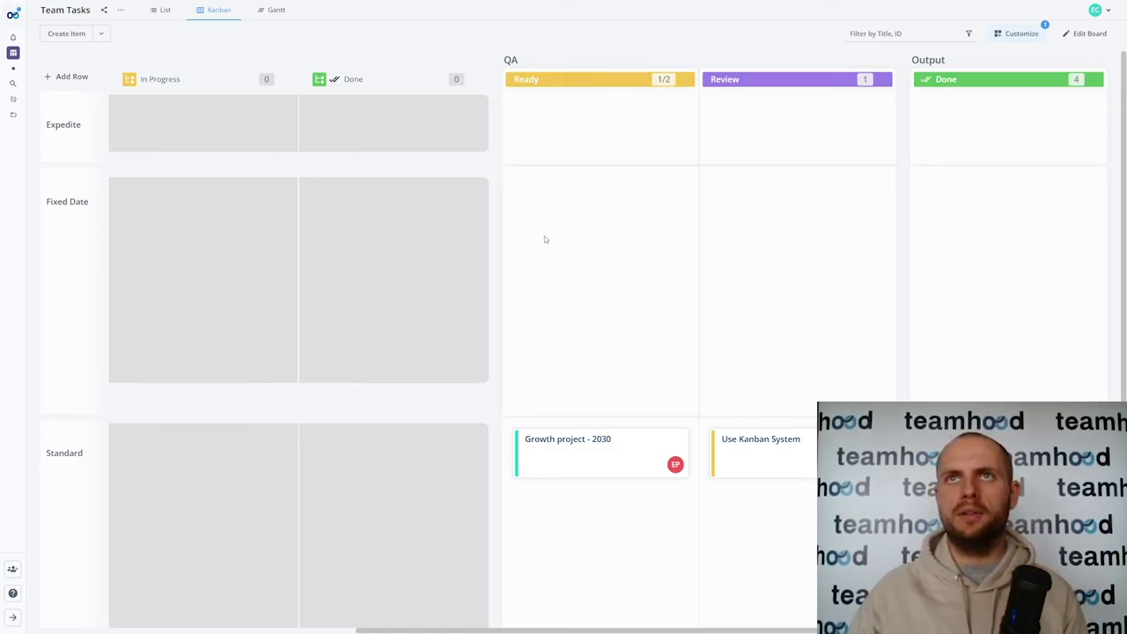
# - Complete the Copywriting, Design drafts and Channels subtasks and move the campaign into QA Ready
pyautogui.hscroll(-5, 762, 256)
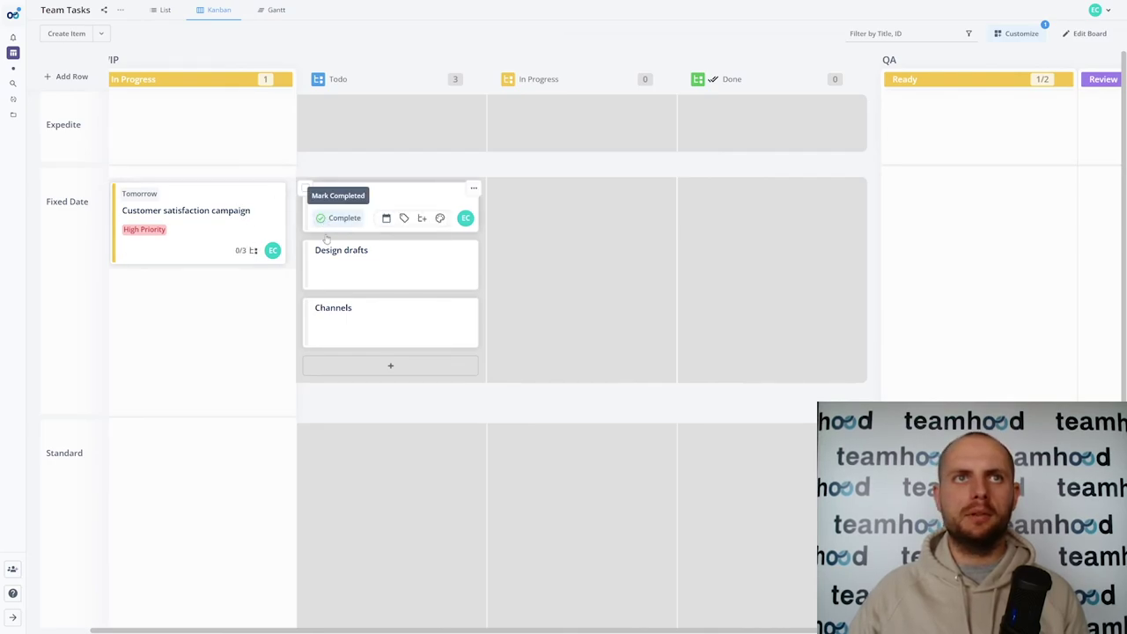
pyautogui.click(338, 219)
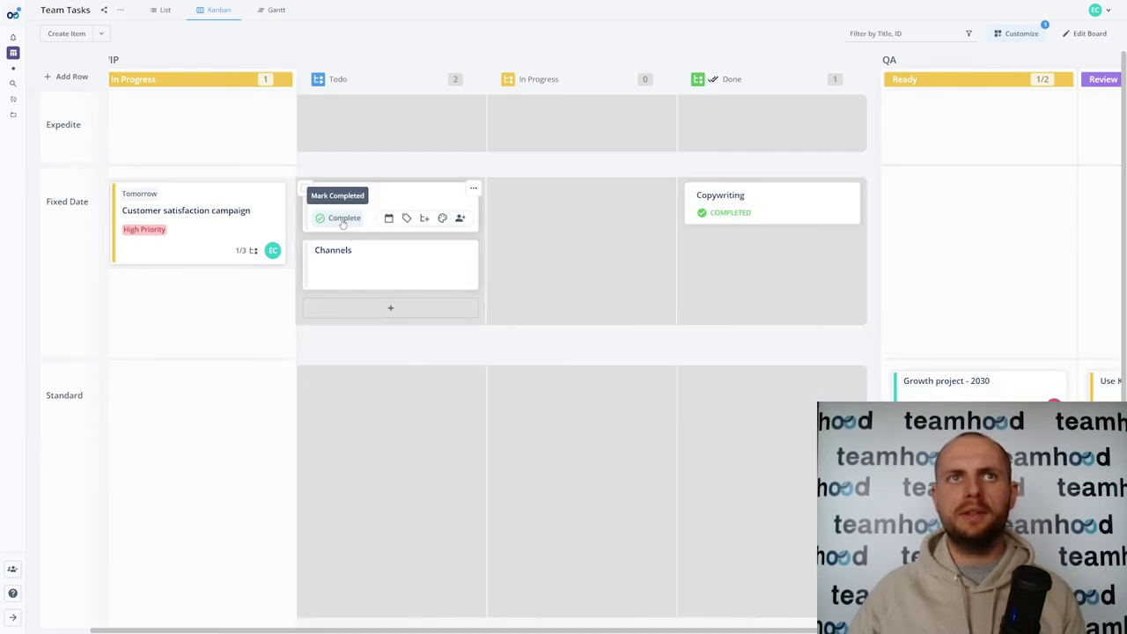
pyautogui.click(343, 218)
pyautogui.click(342, 219)
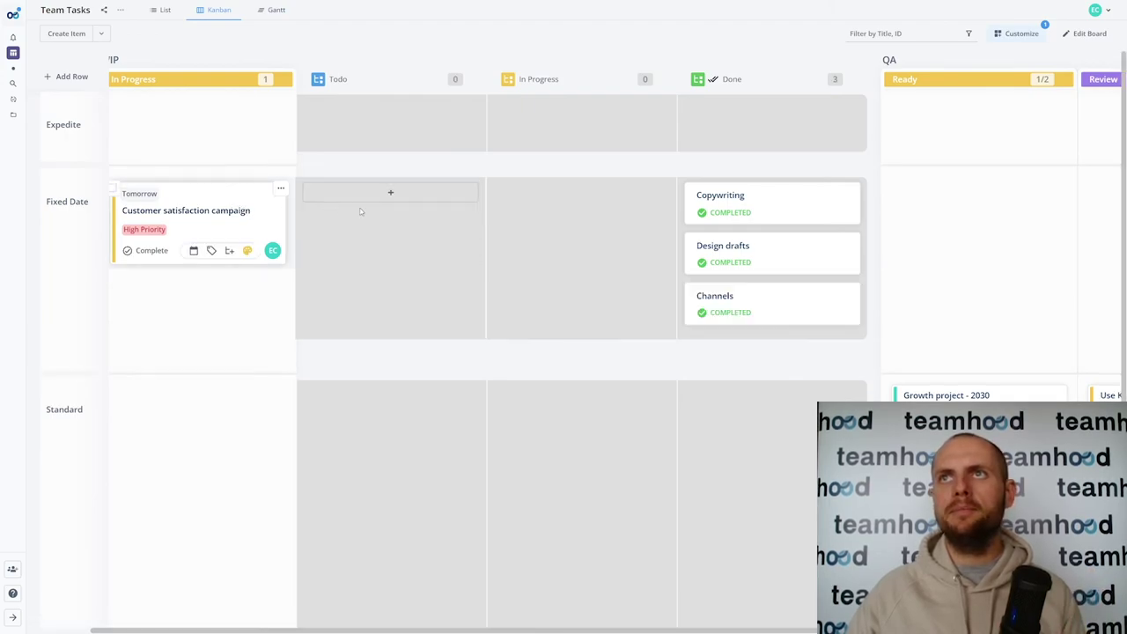
pyautogui.moveTo(246, 220); pyautogui.dragTo(968, 224)
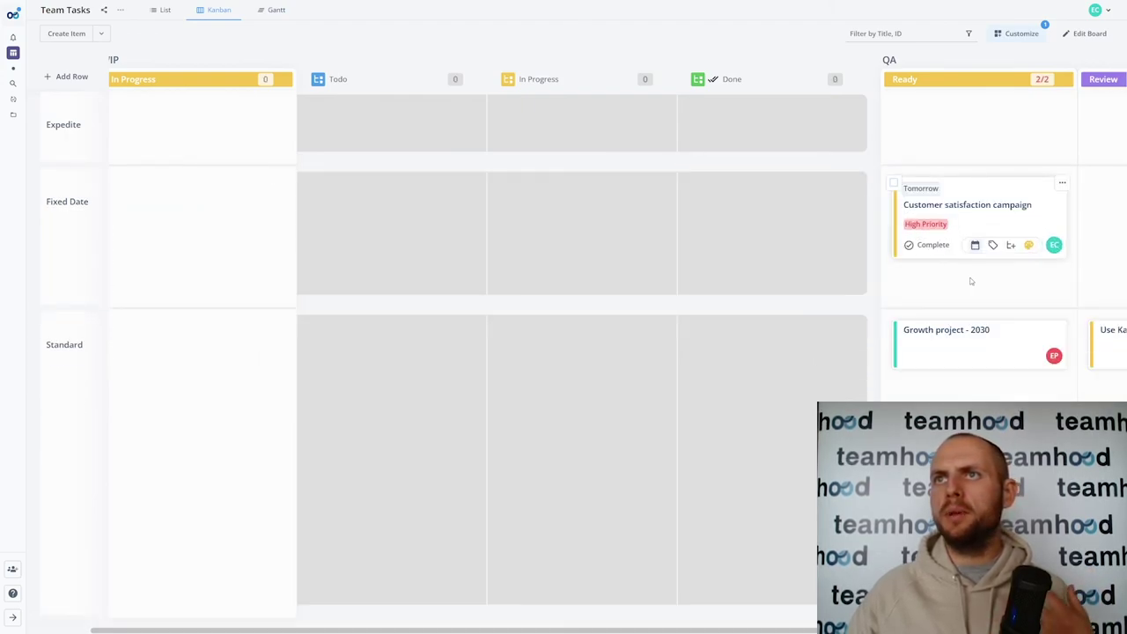
pyautogui.hscroll(5, 963, 288)
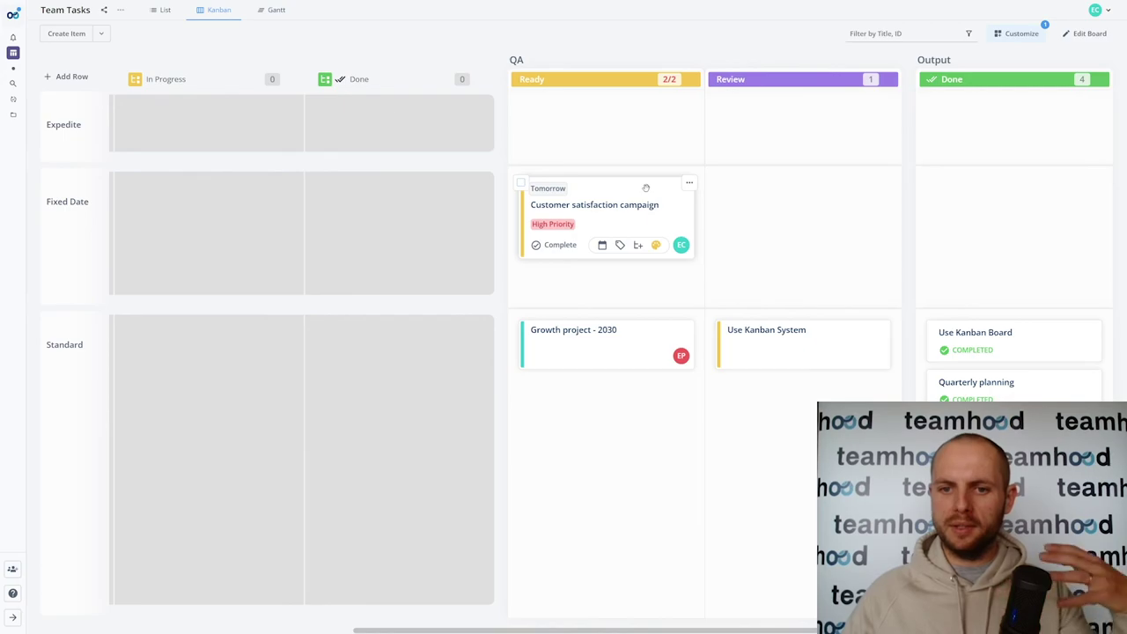
# - Drag Customer satisfaction campaign from Ready to Review in the Fixed Date lane
pyautogui.moveTo(645, 187); pyautogui.dragTo(810, 203)
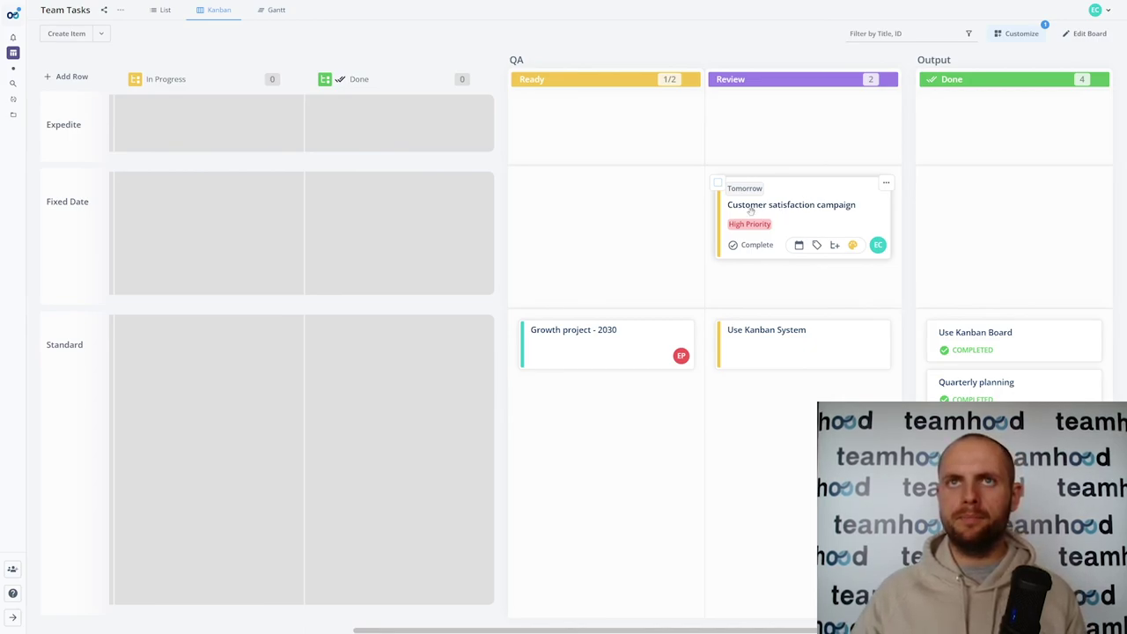
pyautogui.hscroll(-5, 608, 224)
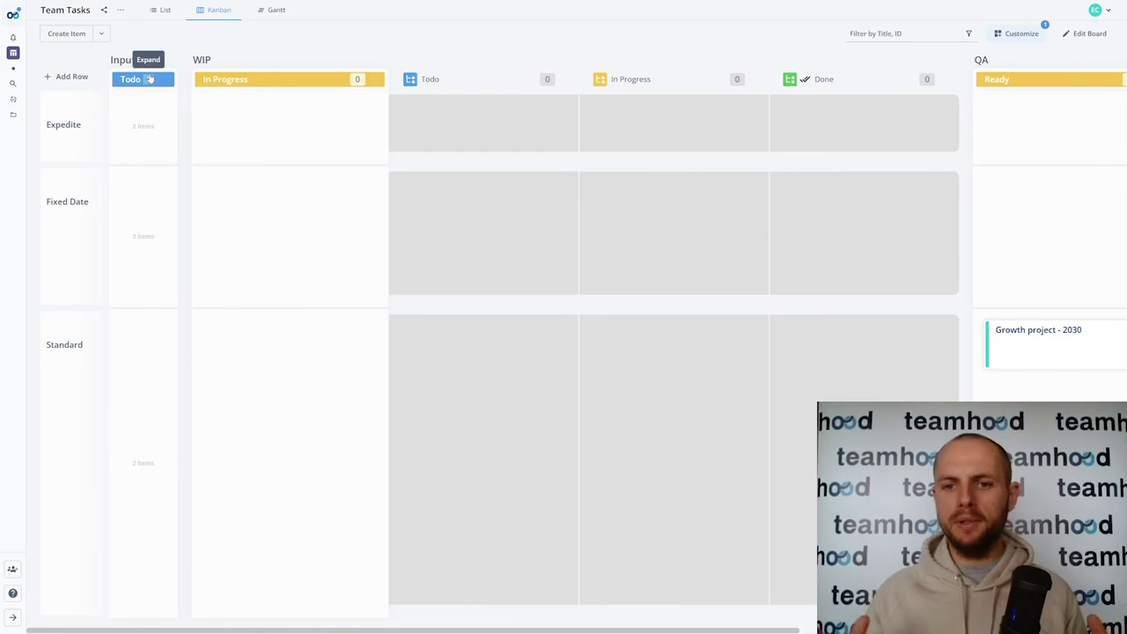
# - Expand the collapsed Input Todo column to show its 7 cards
pyautogui.click(150, 80)
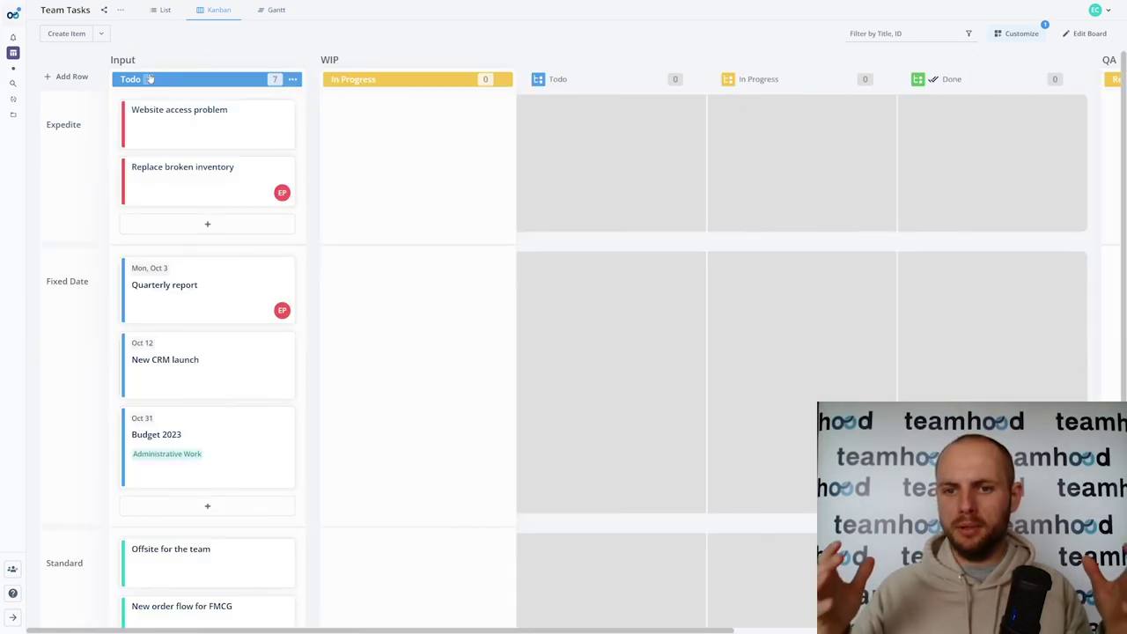